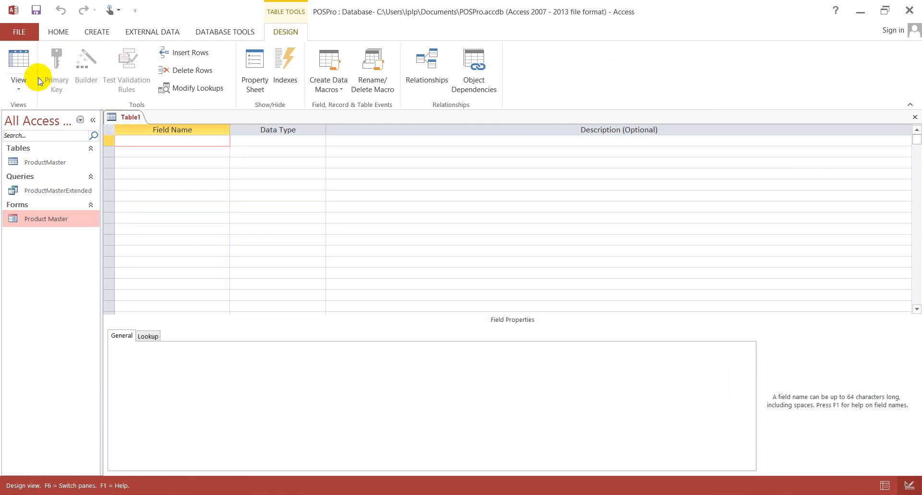
Add Vender and VenderType as the first two fields of the new table, keeping the default data type.
click(58, 32)
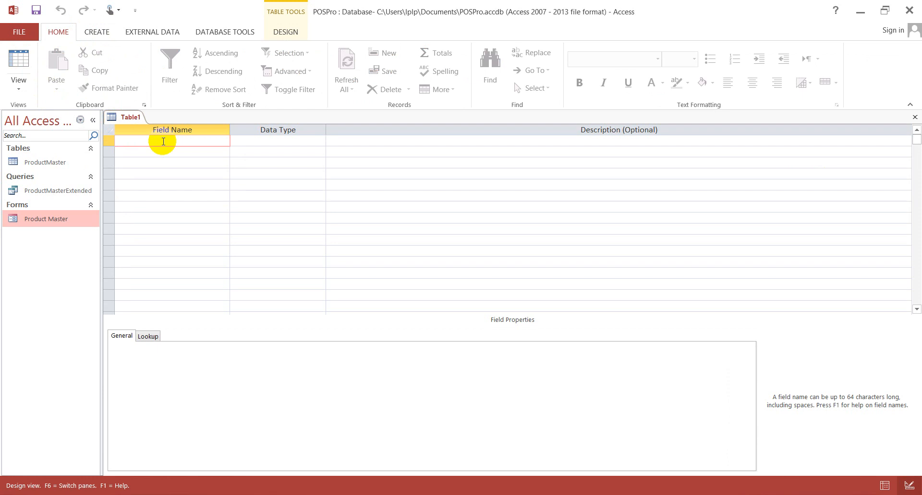
text(Vender)
key(Down)
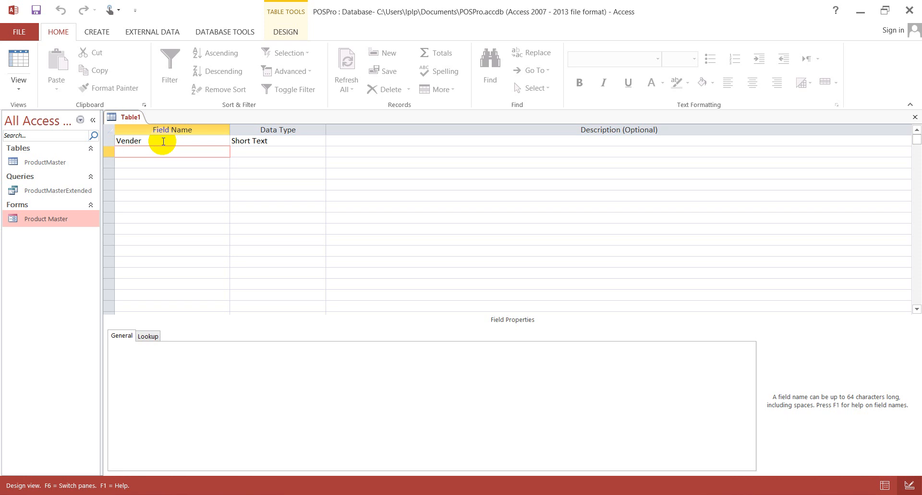
text(VenderType)
key(Down)
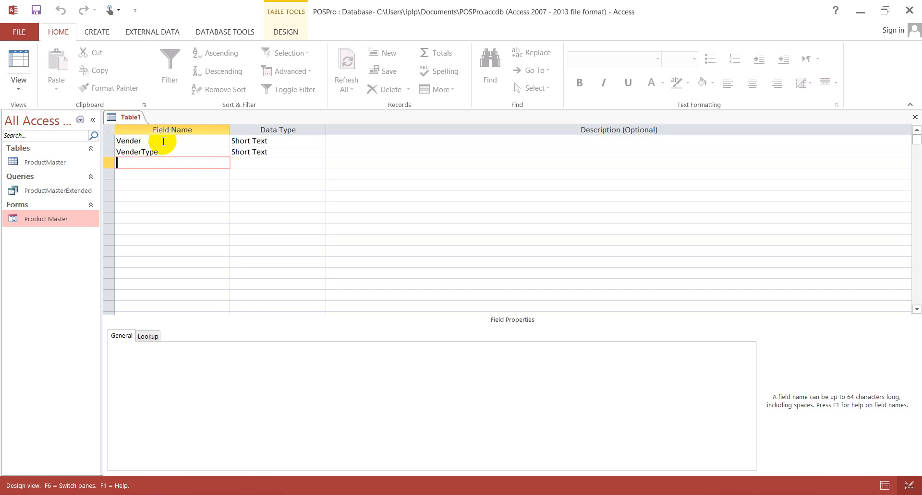
Set VenderType's data type to Lookup Wizard and choose to enter the lookup values manually.
key(Right)
key(Up)
text(look)
key(Return)
key(Down)
key(Return)
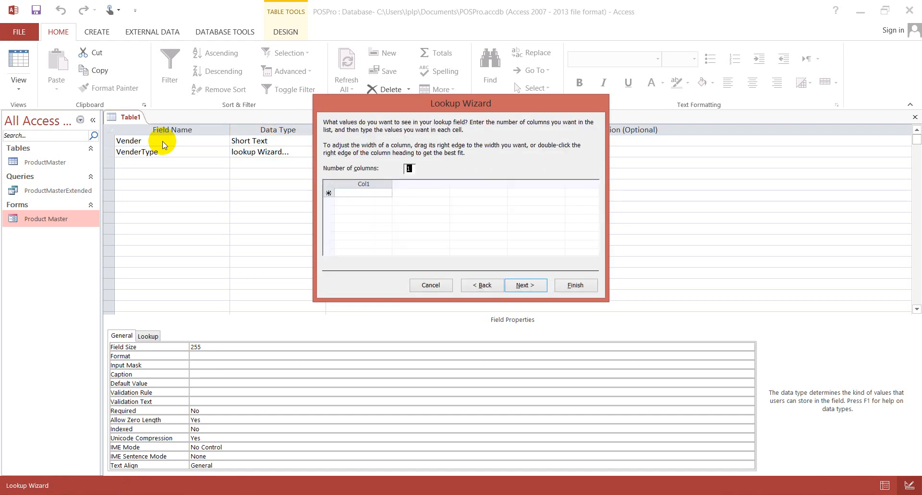
Enter Customer and Supplier as the VenderType lookup values and finish the wizard.
click(386, 193)
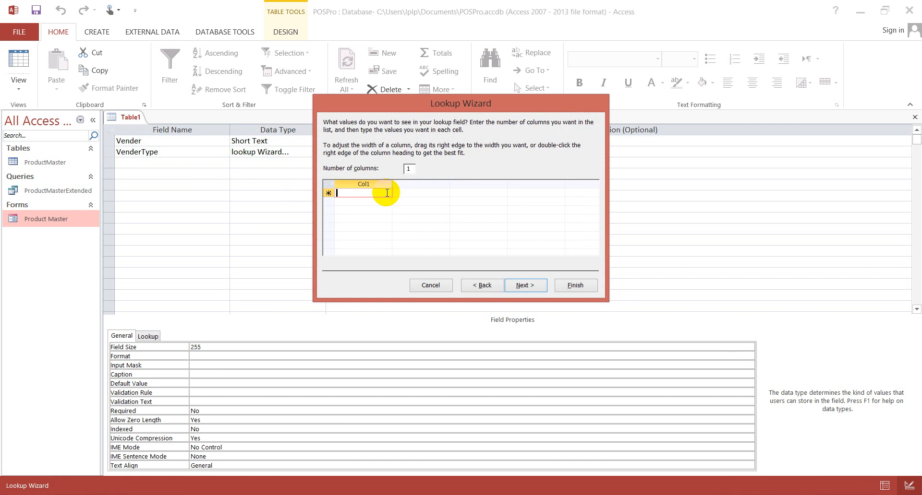
text(Customer)
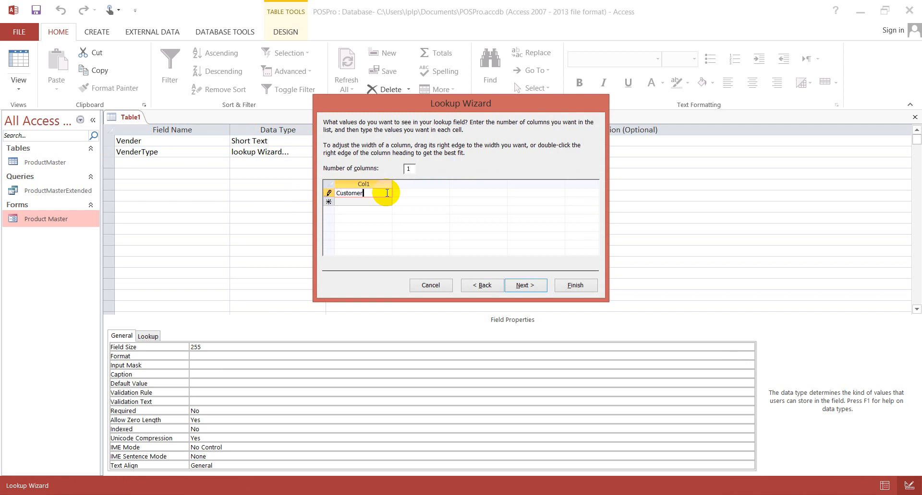
key(Down)
text(upp)
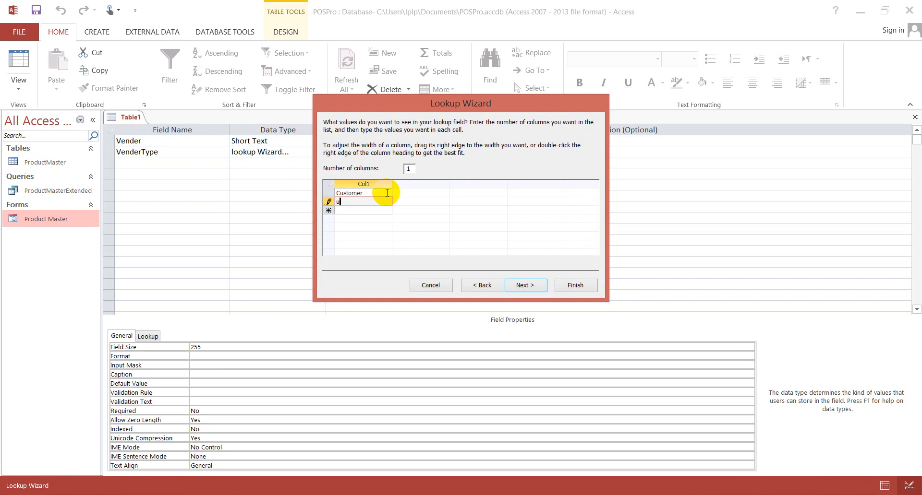
key(shift+Left)
key(shift+Left)
key(shift+Left)
text(Supplier)
click(528, 285)
click(572, 285)
Add a ContactPerson field below VenderType.
click(191, 162)
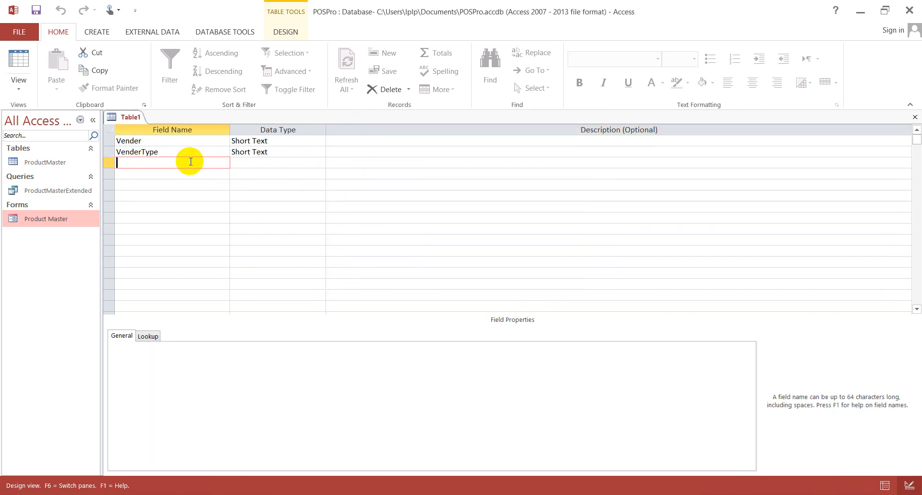
text(ContactPeron)
key(Left)
key(Left)
text(s)
key(Down)
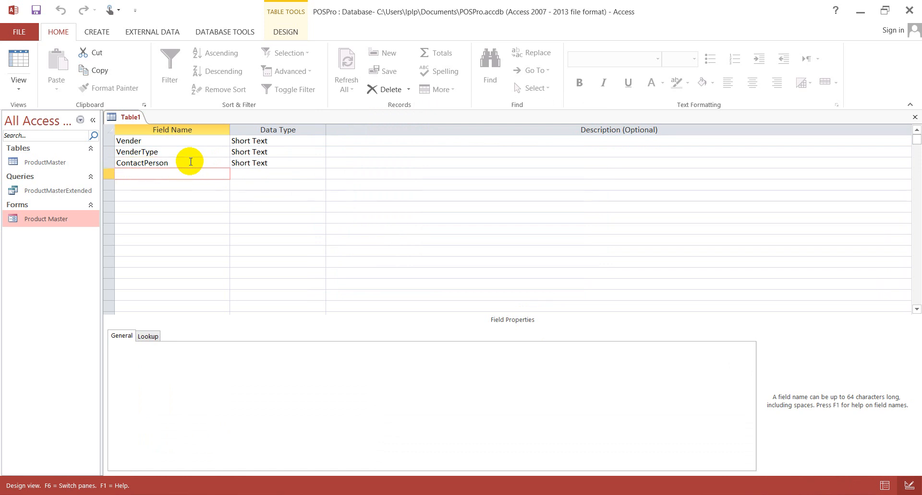
Add the fields ContactNo, Email, Address and Remarks below ContactPerson.
text(ContactNo)
key(Down)
text(Email)
key(Down)
text(Address)
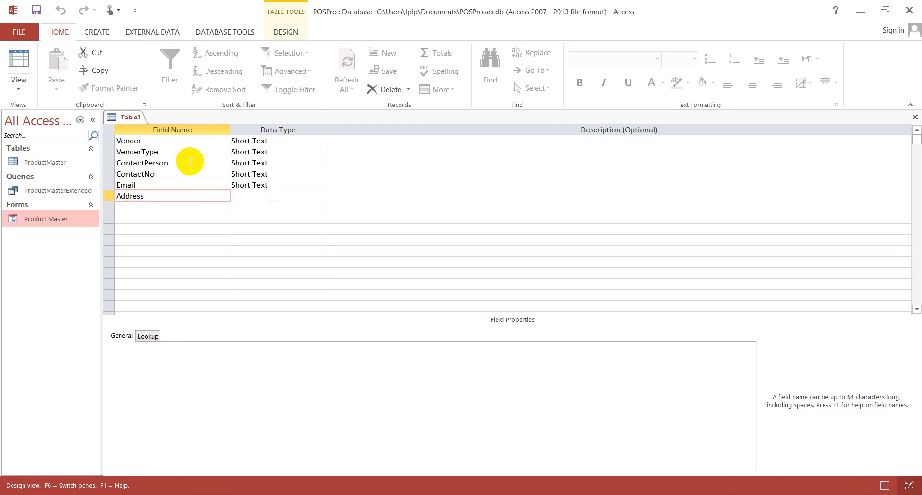
key(Down)
key(Up)
key(Up)
key(Down)
key(Down)
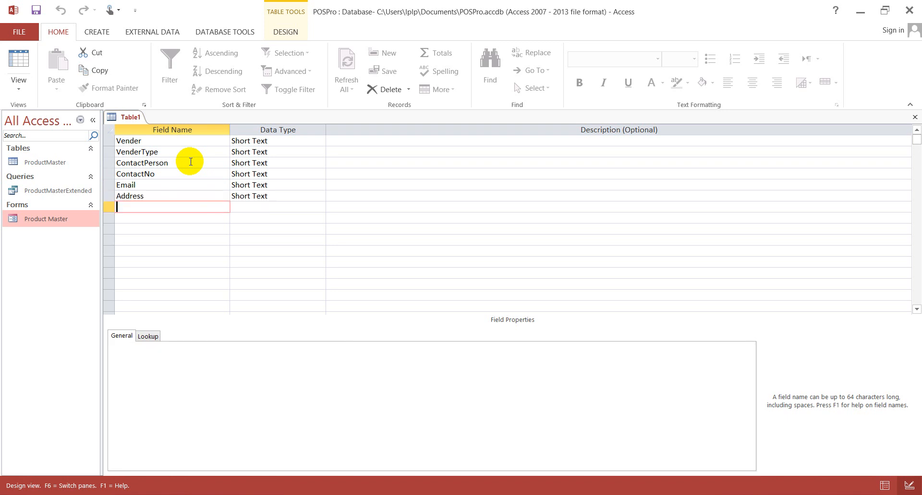
text(Remarks)
key(Down)
key(Up)
key(Up)
key(Up)
key(Up)
key(Up)
key(Up)
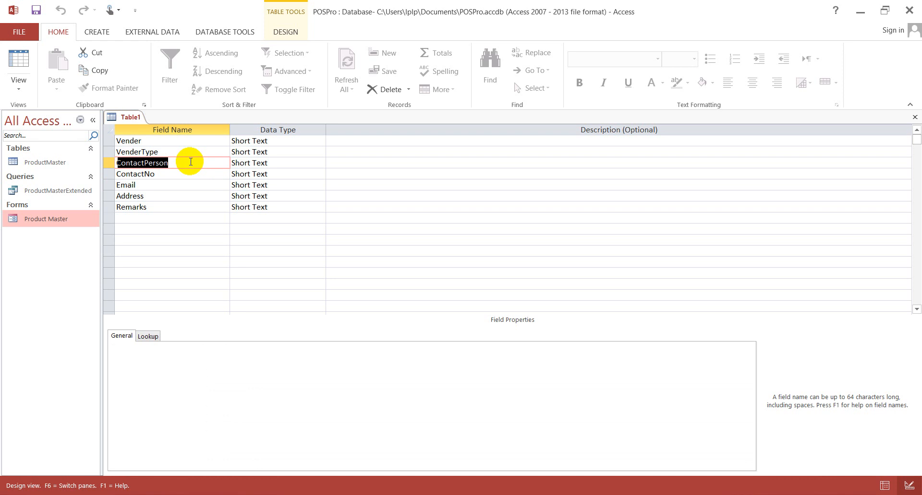
key(Down)
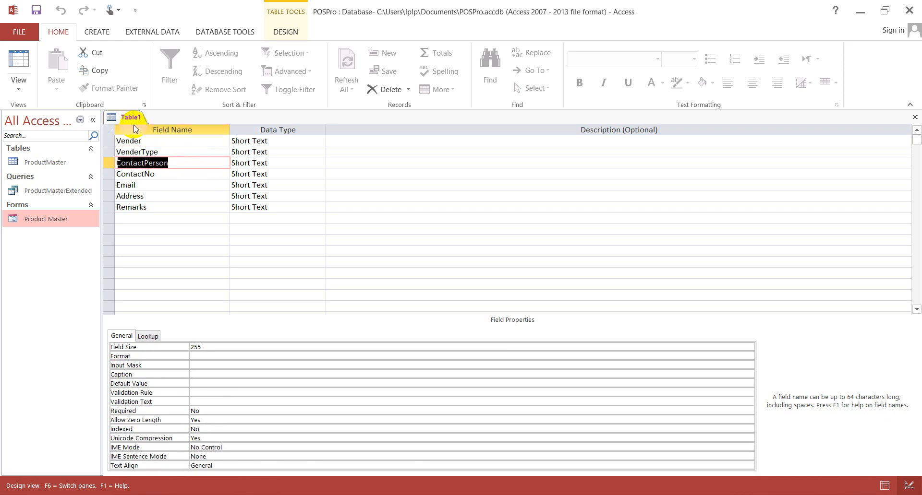
Save the table as Venders with an automatically created primary key, and close it.
key(ctrl+s)
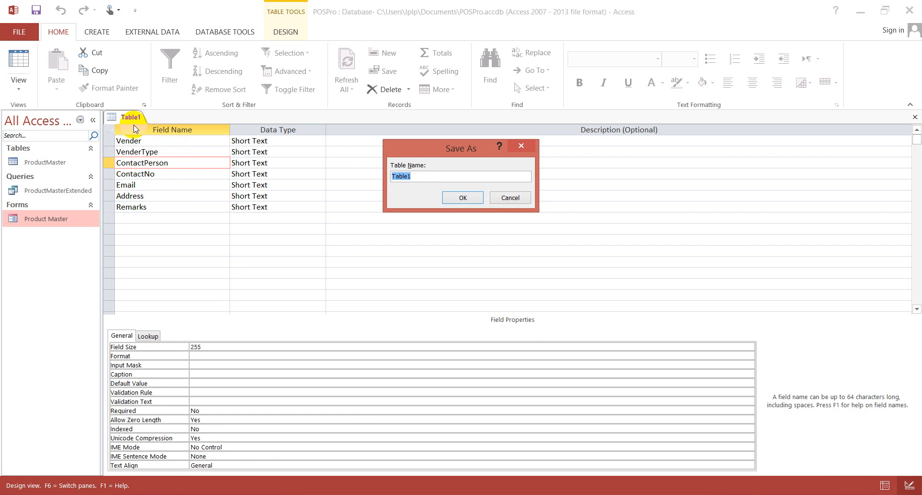
text(Venders)
key(Return)
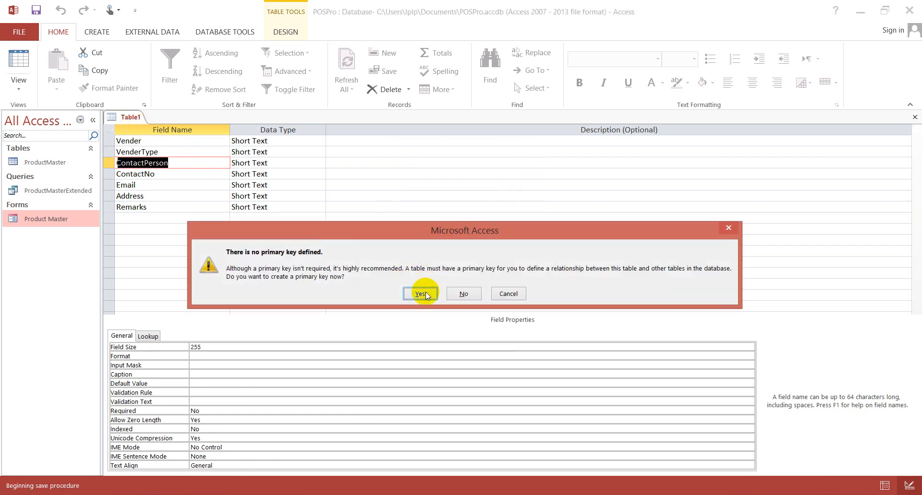
click(423, 293)
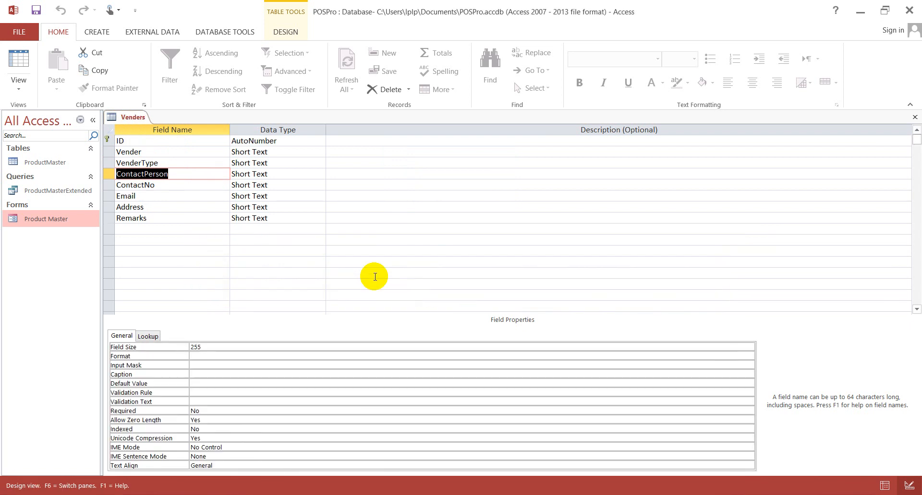
right_click(123, 119)
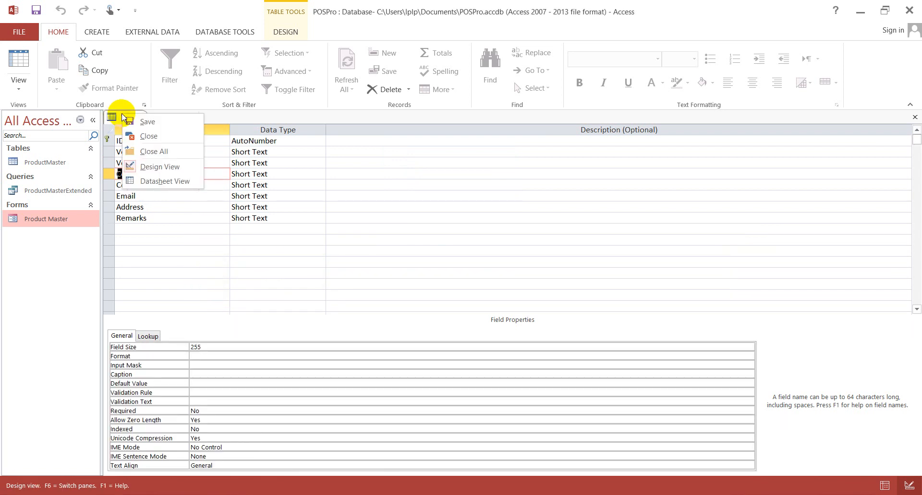
click(158, 136)
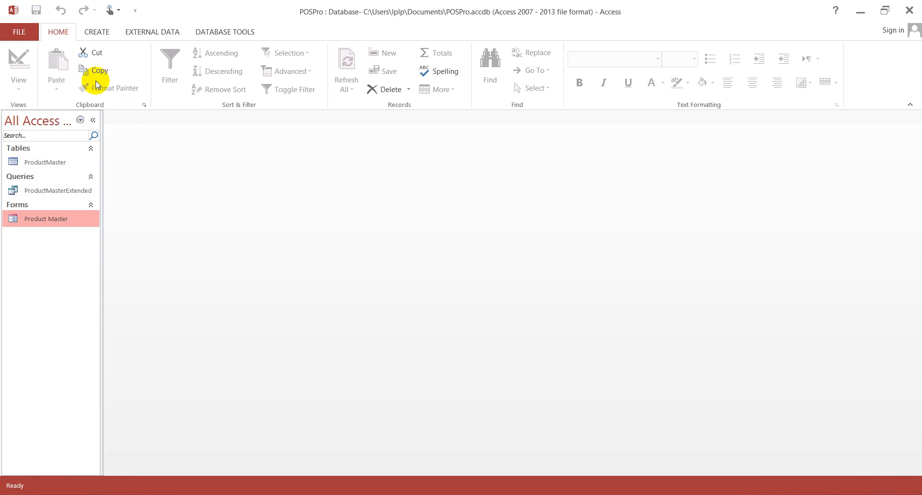
Create a query in design view based on the Venders table and include all of its fields.
click(94, 33)
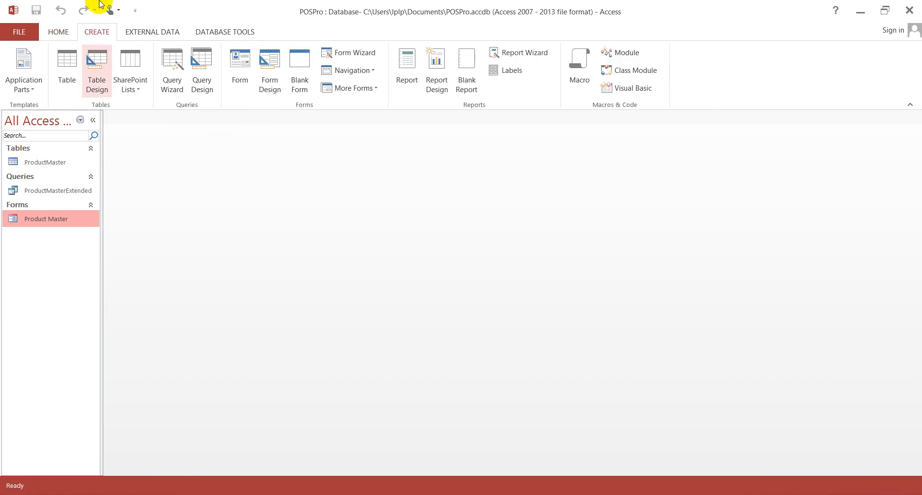
click(202, 82)
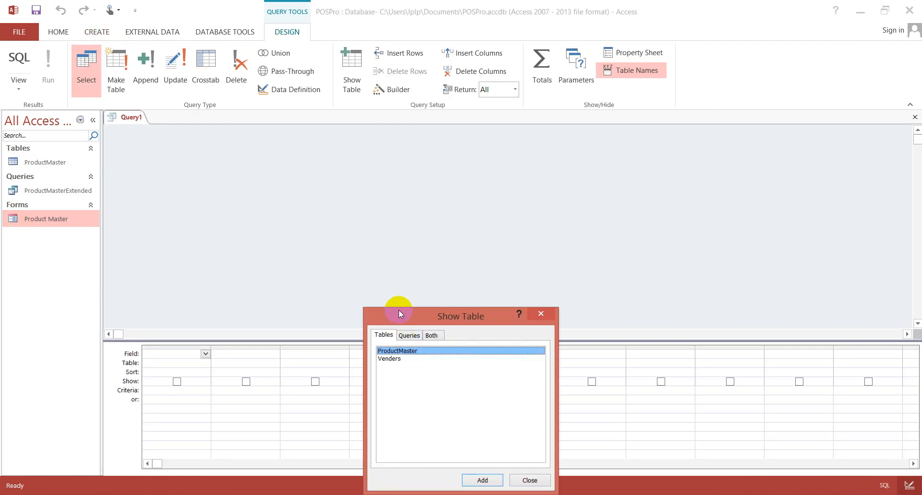
drag(398, 311, 402, 212)
double_click(398, 260)
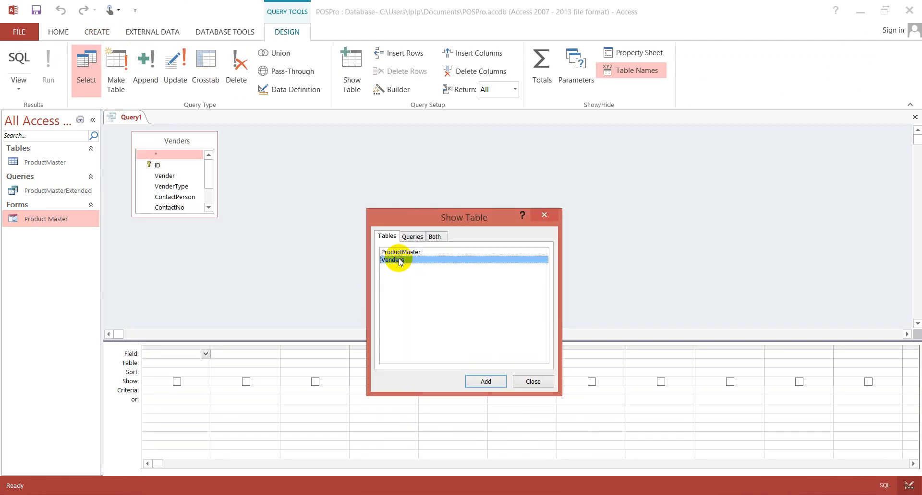
click(547, 215)
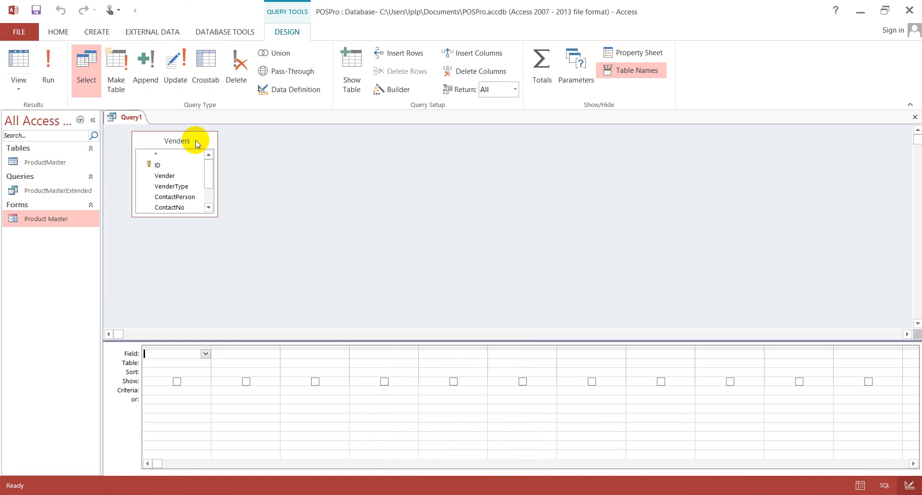
double_click(166, 154)
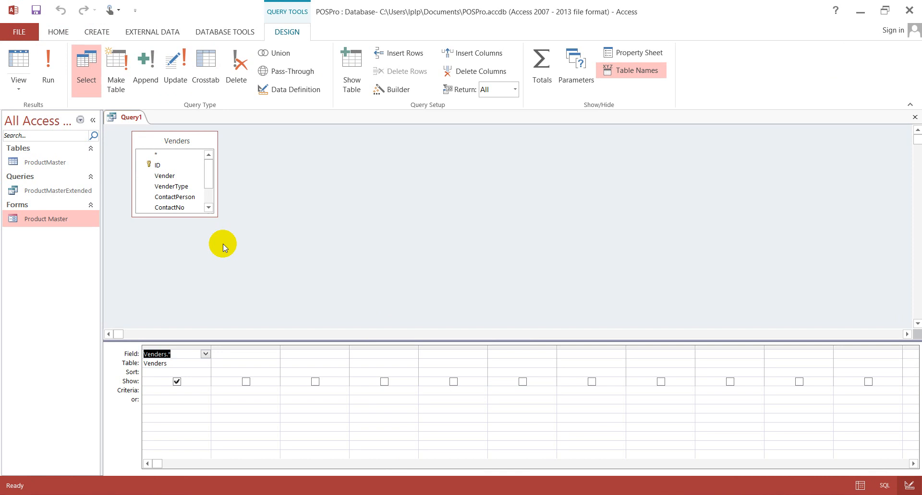
Save the query as VendersExtended.
key(ctrl+s)
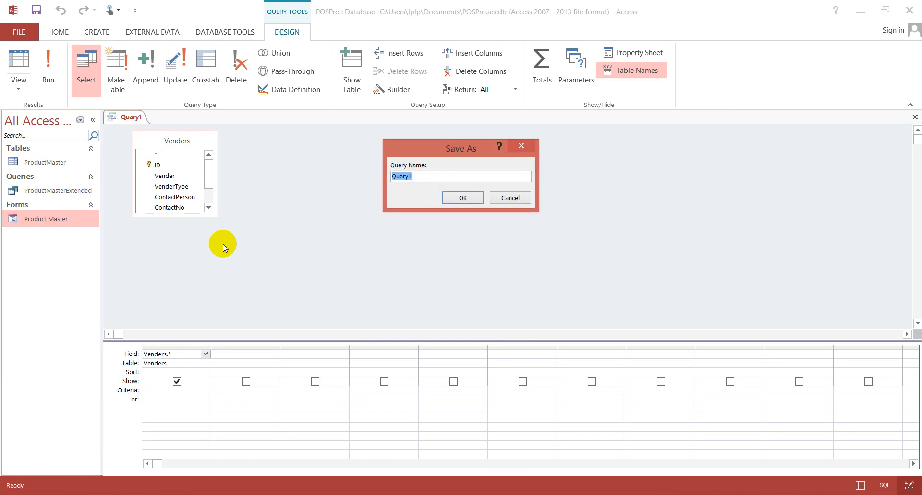
text(VendersExtended)
key(Return)
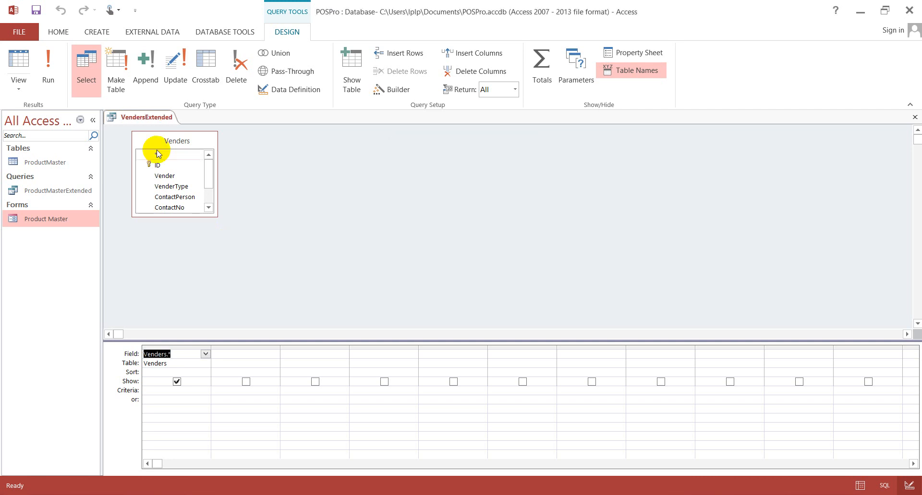
Close the VendersExtended query, and compact and repair the database.
right_click(159, 117)
click(181, 136)
click(11, 37)
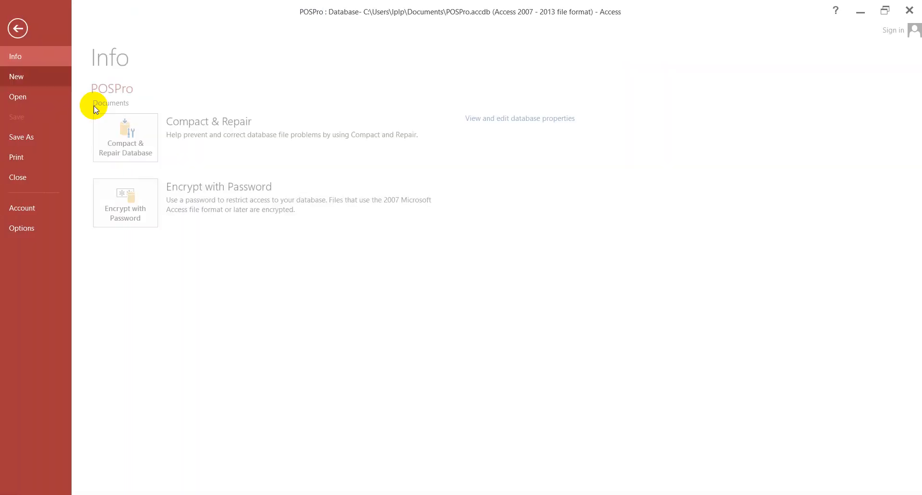
click(134, 138)
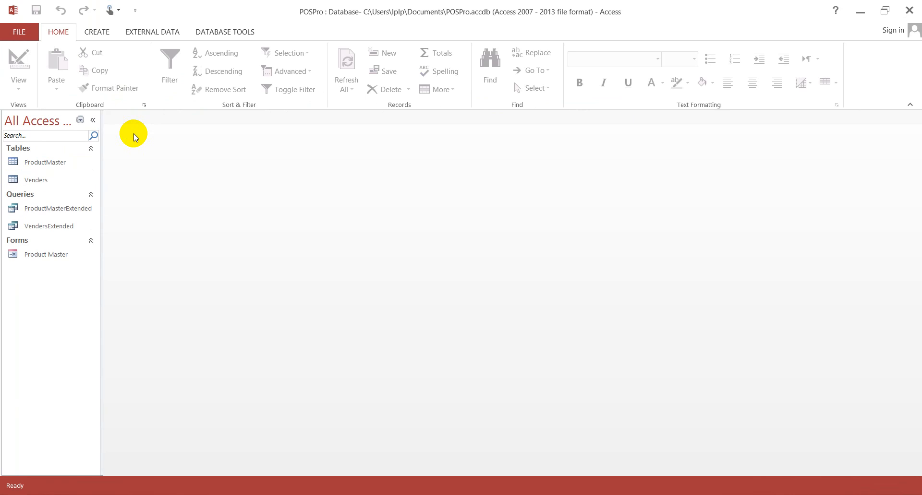
Copy the Product Master form and paste a duplicate of it into the database.
click(57, 260)
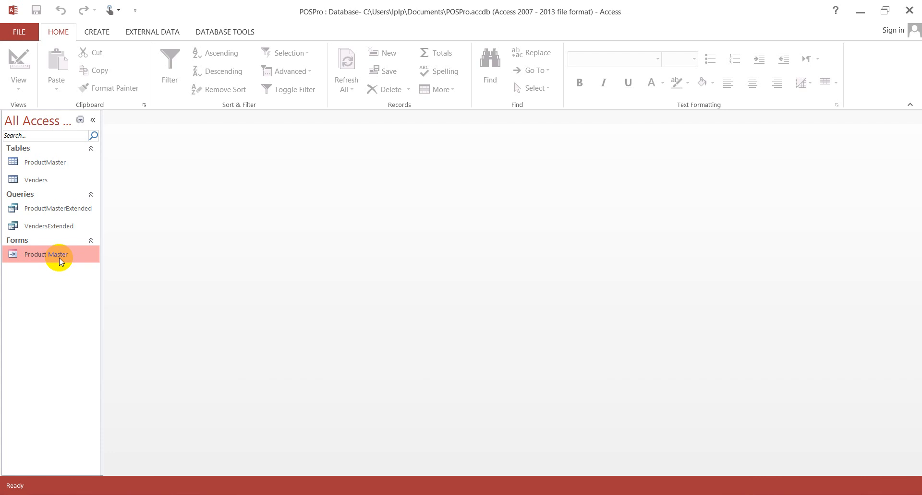
right_click(59, 258)
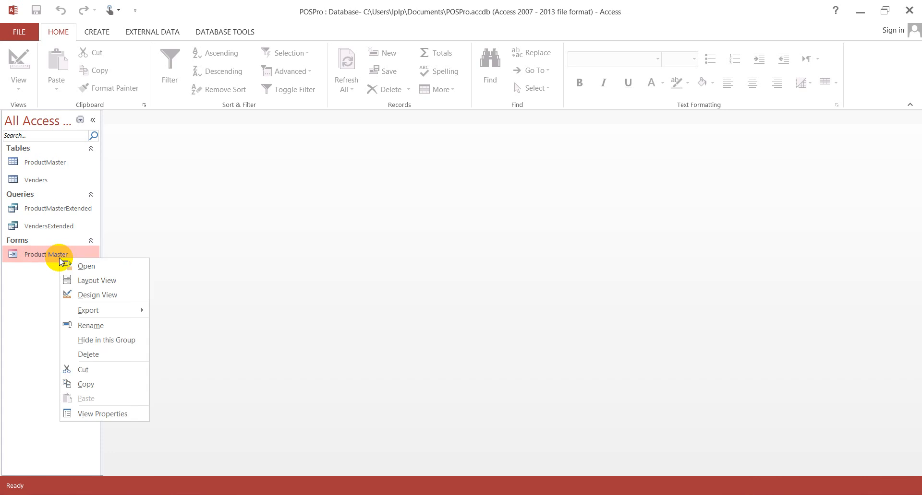
click(115, 384)
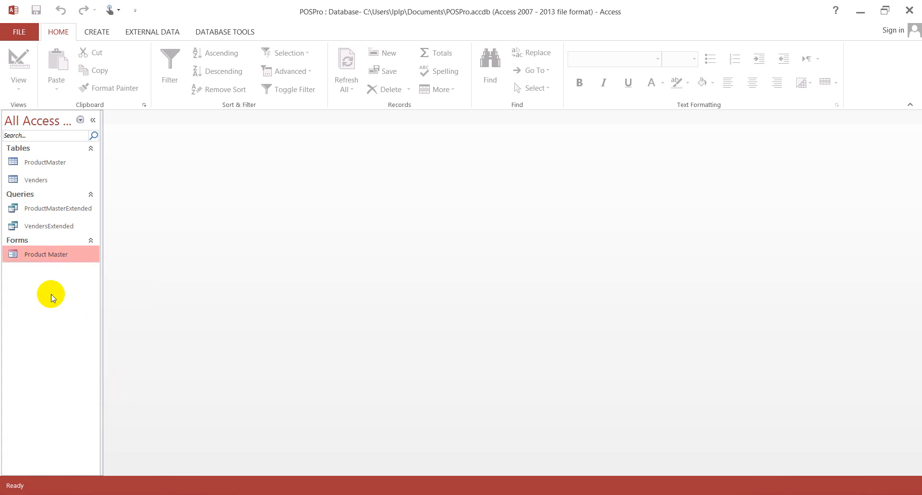
right_click(51, 296)
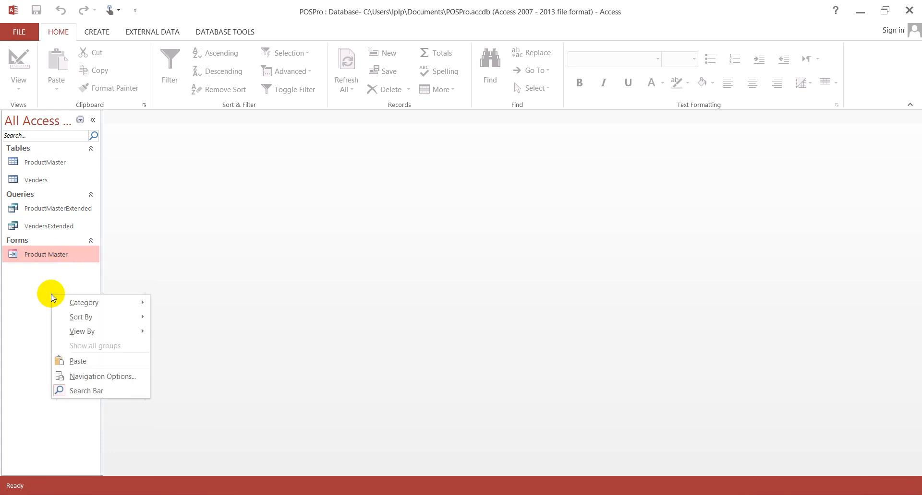
click(103, 363)
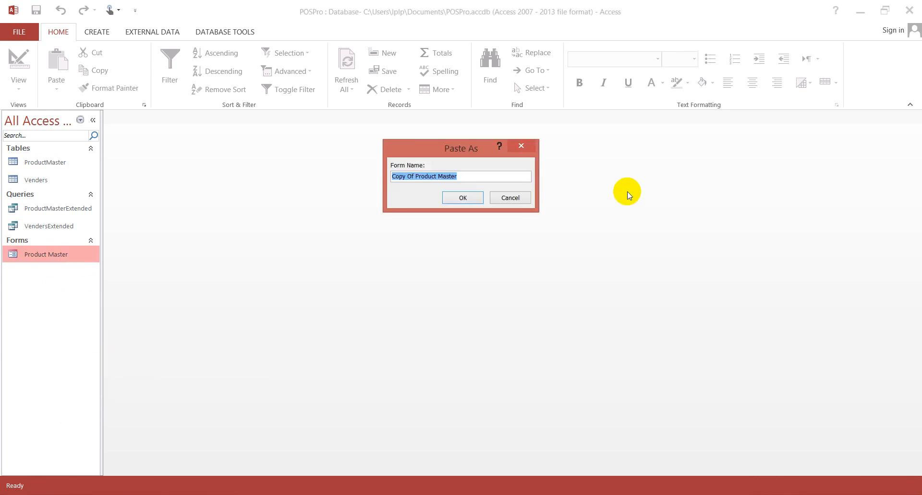
Name the pasted form Vender Master, and compact and repair the database.
text(v)
key(shift+Left)
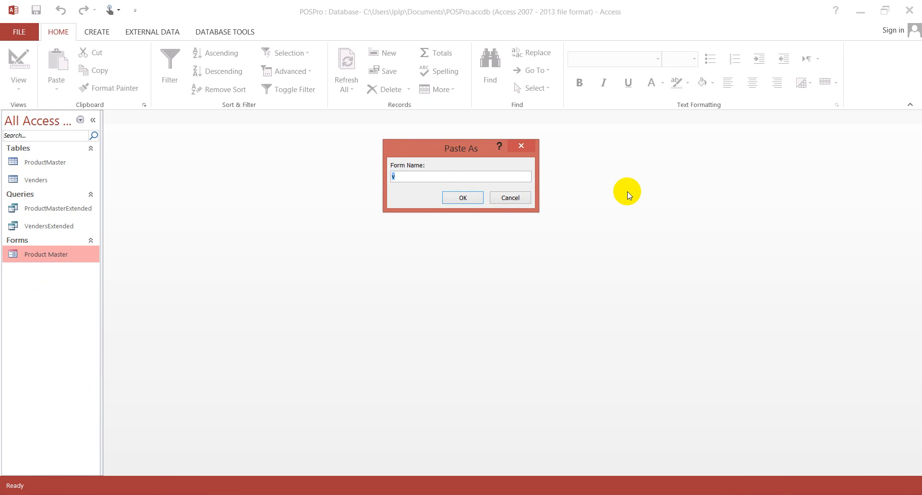
text(VenderMaster)
key(Left)
key(Left)
key(Left)
key(Left)
key(Left)
key(Left)
click(454, 197)
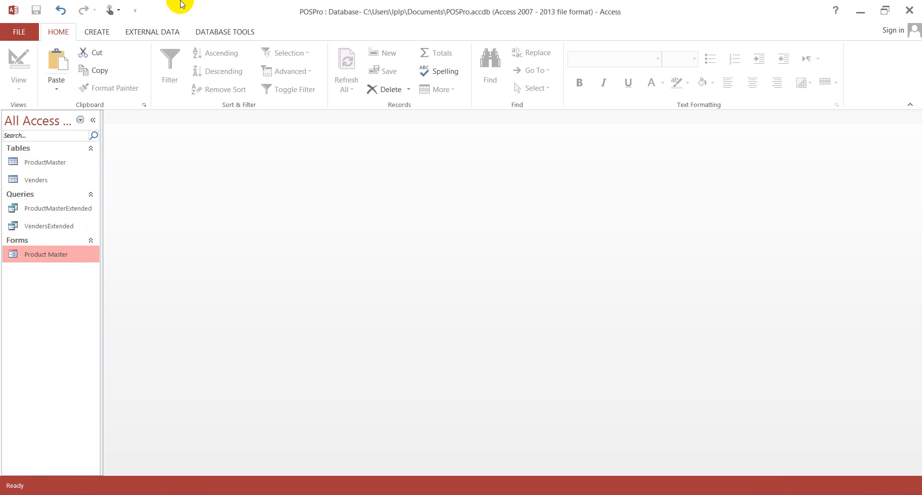
click(14, 30)
click(144, 145)
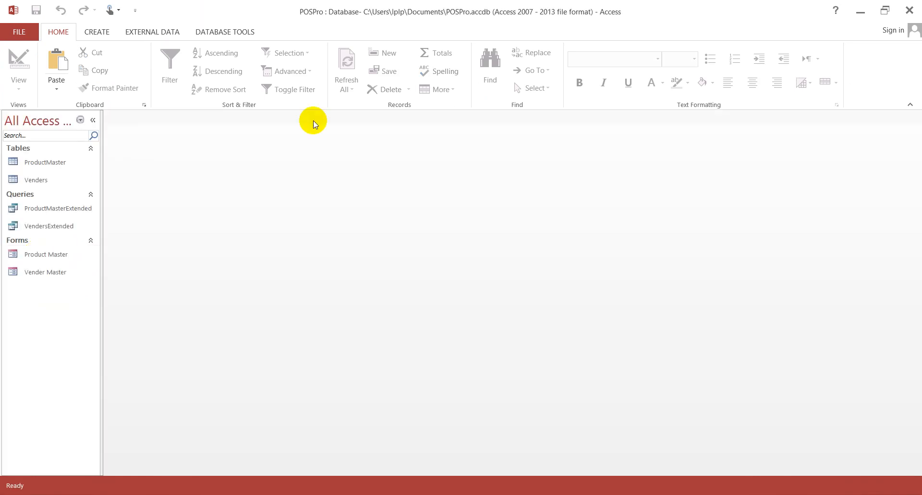
Open the Vender Master form in Design View and check its record source query in the Query Builder.
right_click(45, 271)
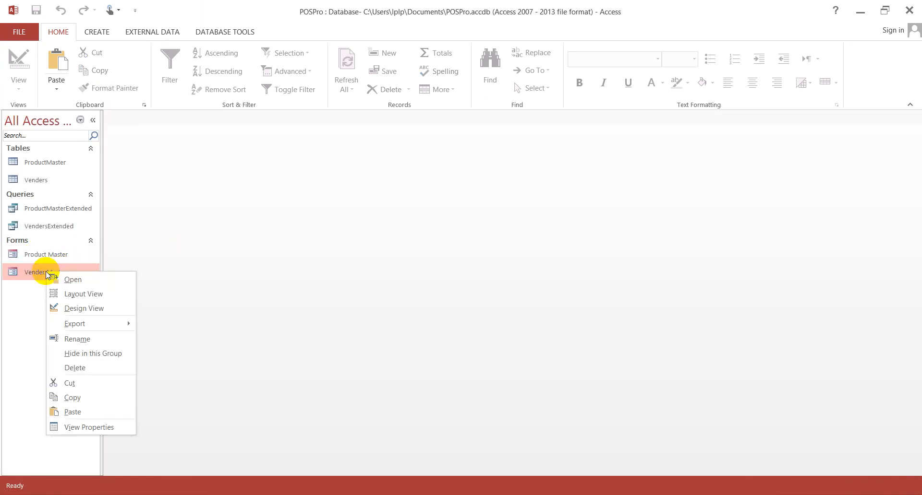
click(83, 308)
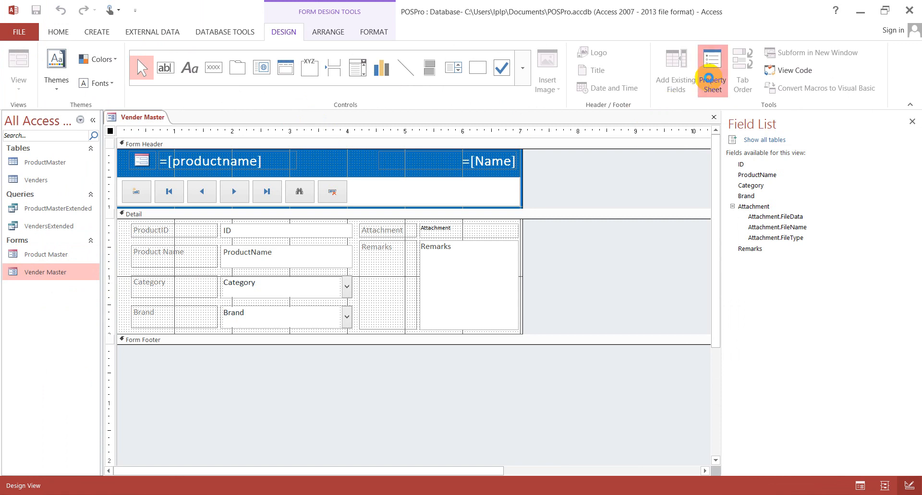
click(711, 82)
click(853, 179)
click(897, 179)
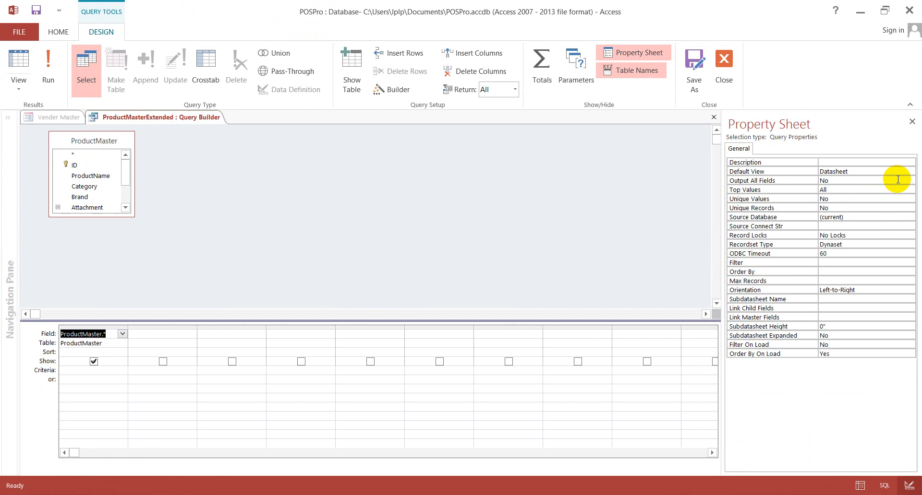
click(727, 70)
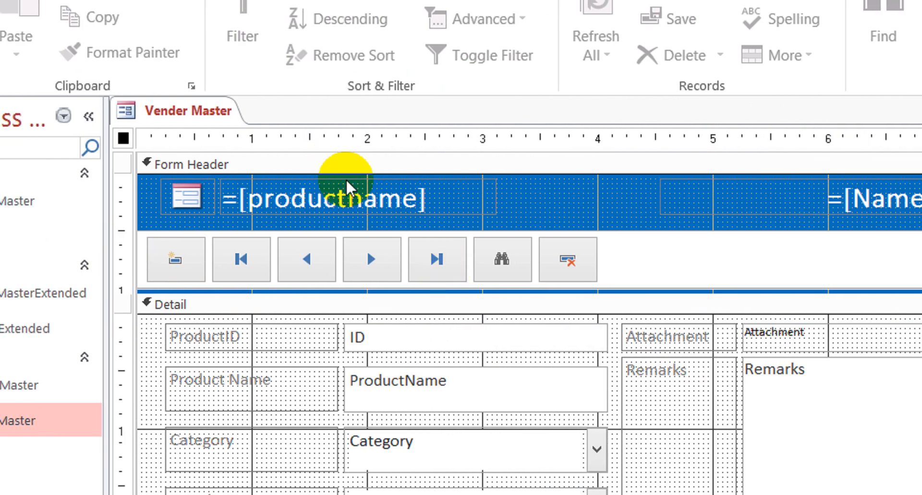
Change the productname expression in the Vender Master form header to =[vender].
click(355, 197)
double_click(358, 196)
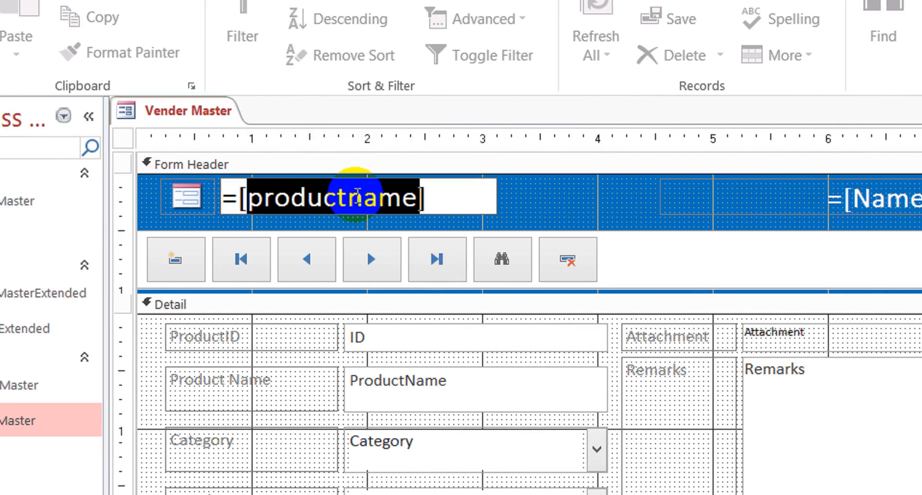
text(vender)
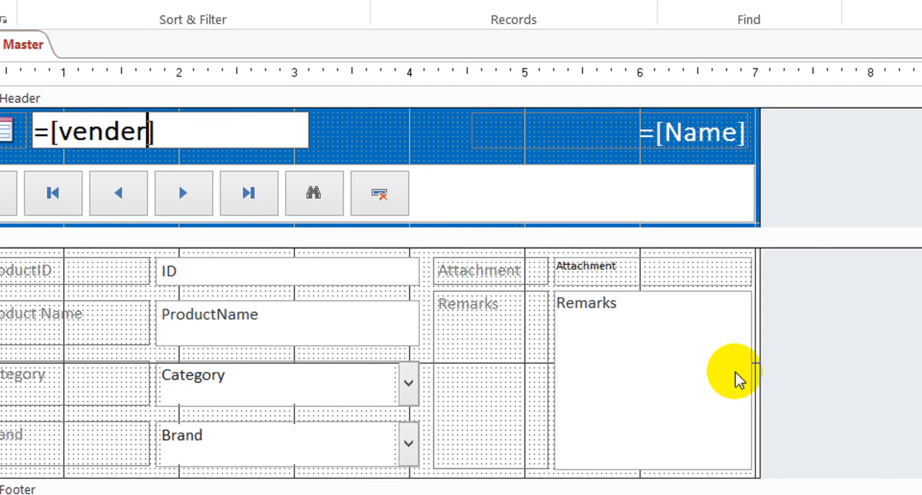
click(843, 392)
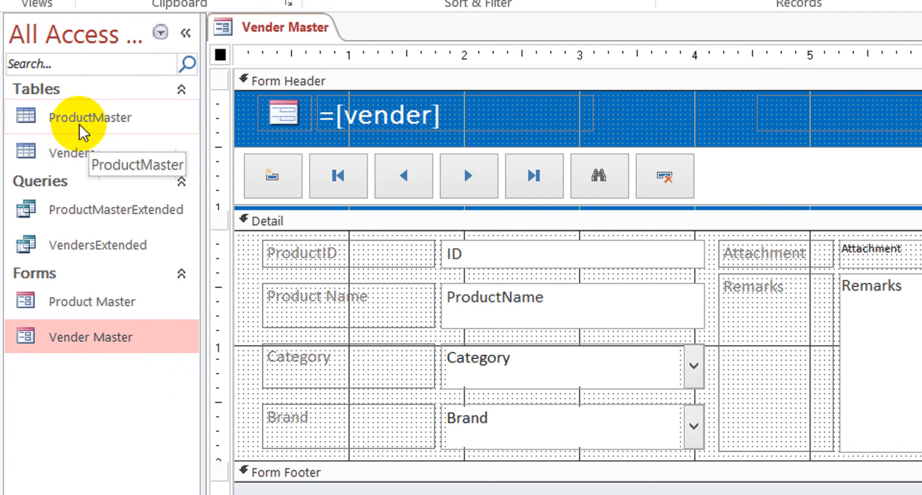
Add an Attachment field with the Attachment data type to the Venders table, and close the table.
click(73, 138)
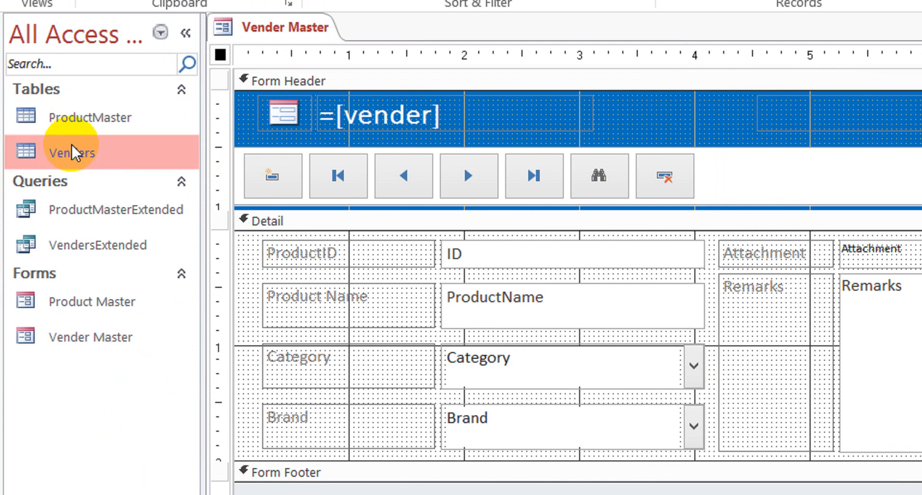
right_click(78, 154)
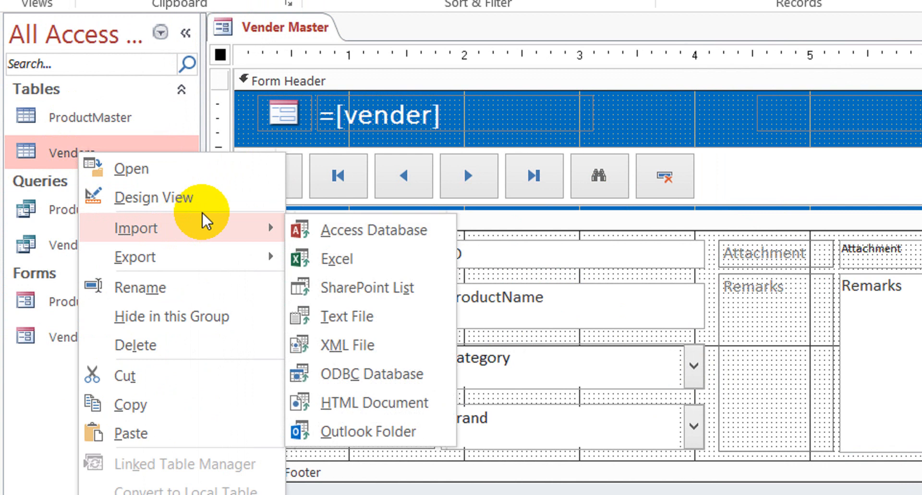
click(223, 200)
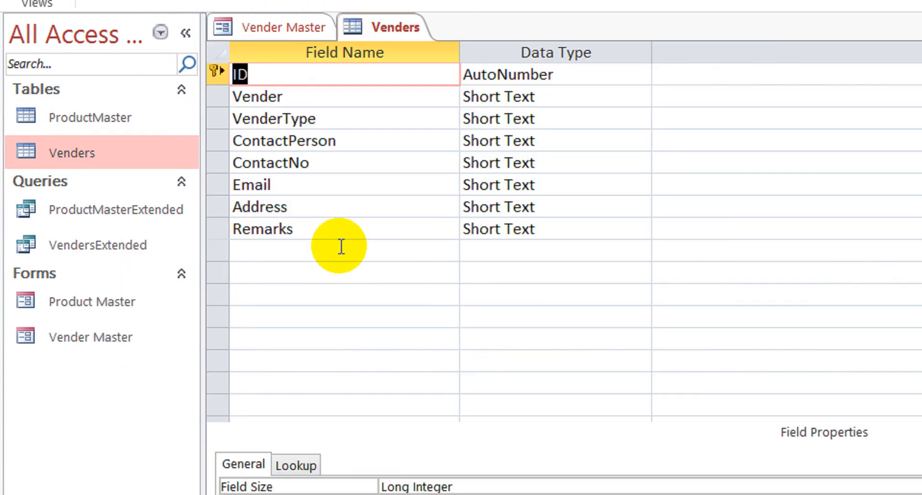
click(361, 249)
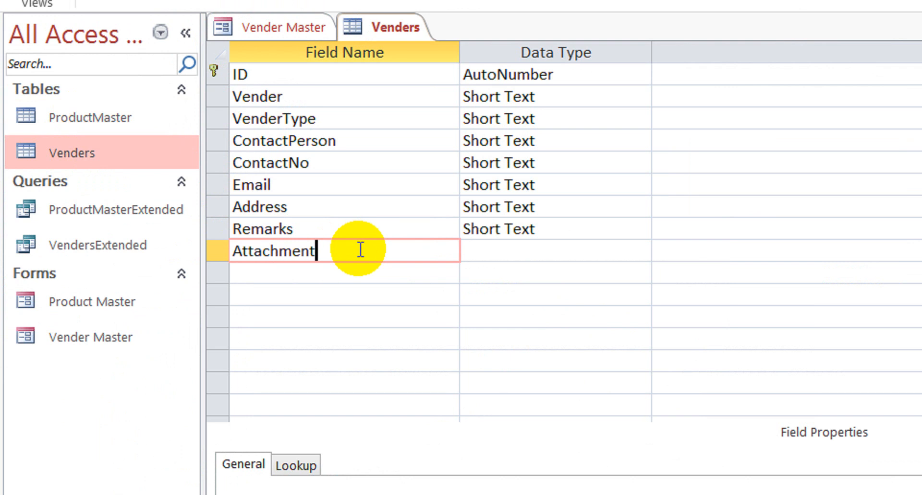
click(361, 249)
key(Tab)
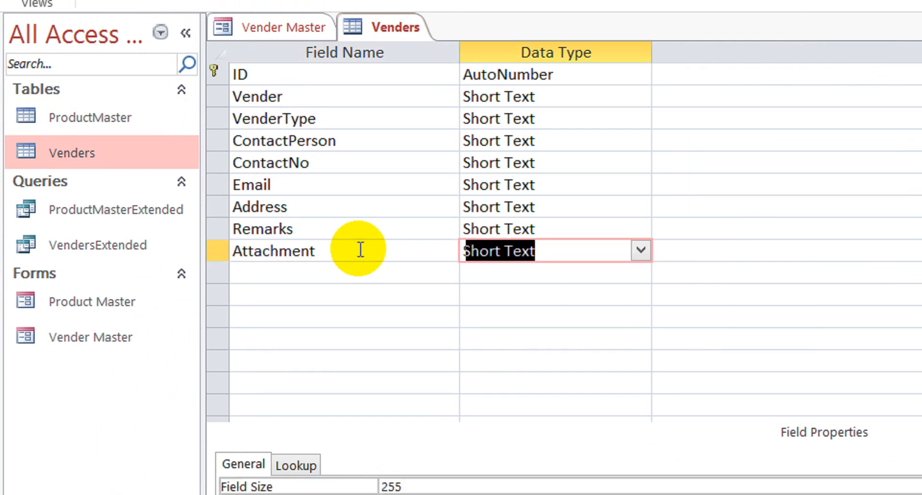
key(Return)
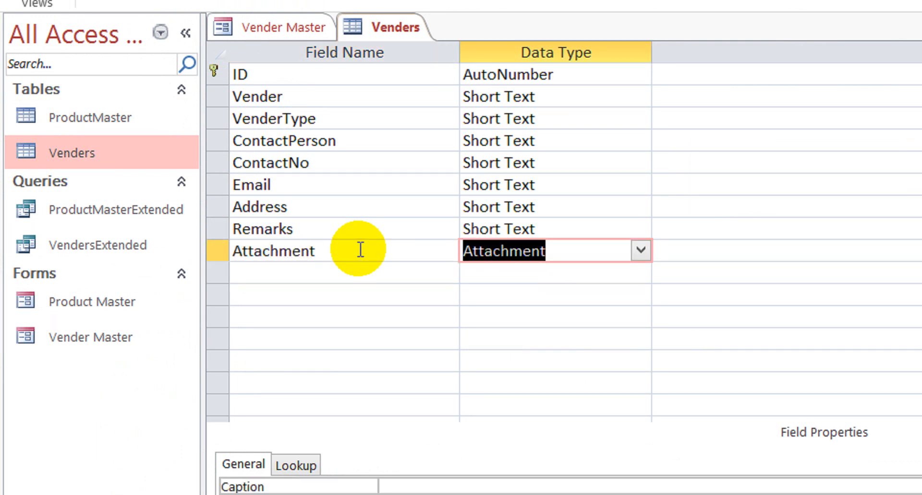
right_click(396, 27)
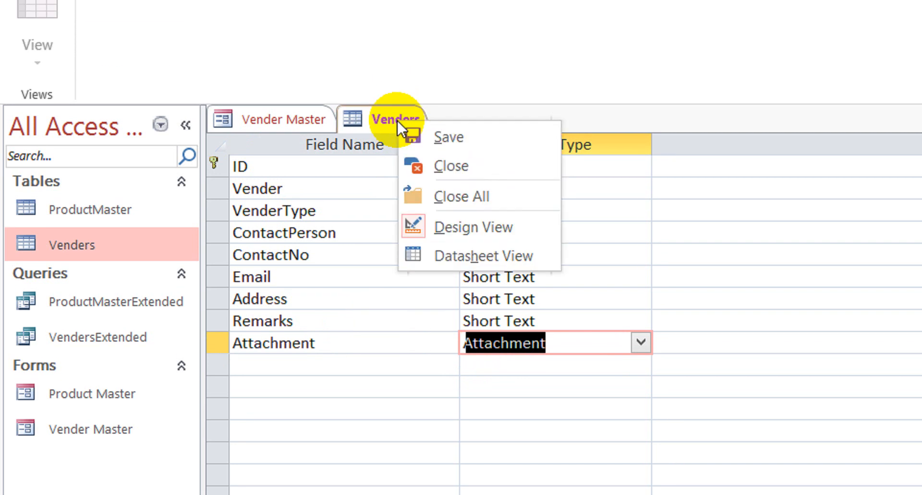
click(454, 165)
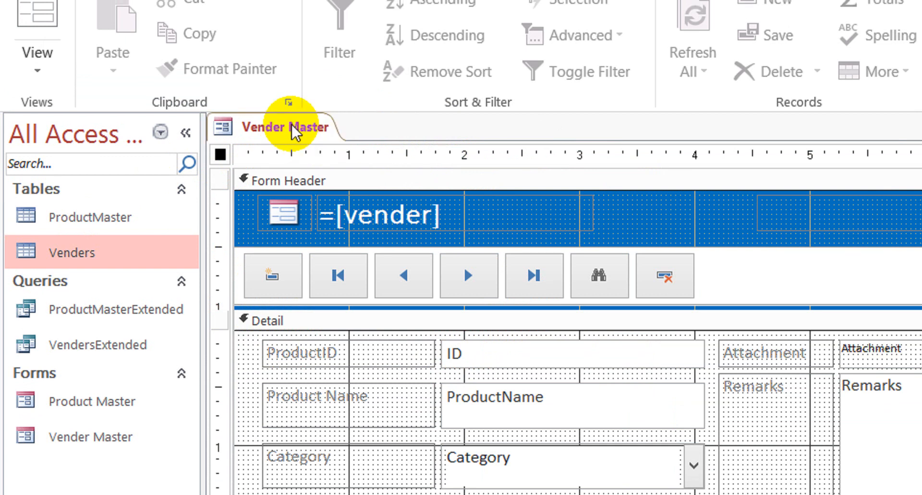
Preview the Vender Master form in Form View and return it to Design View.
click(100, 311)
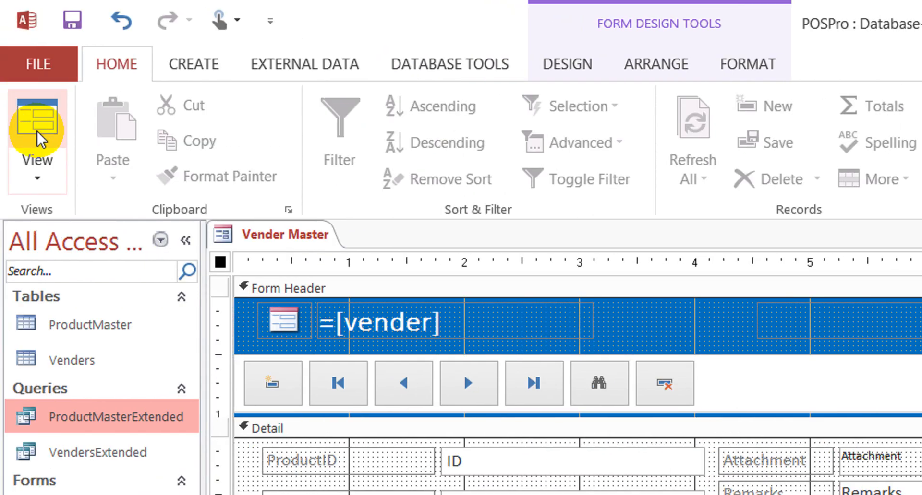
click(36, 130)
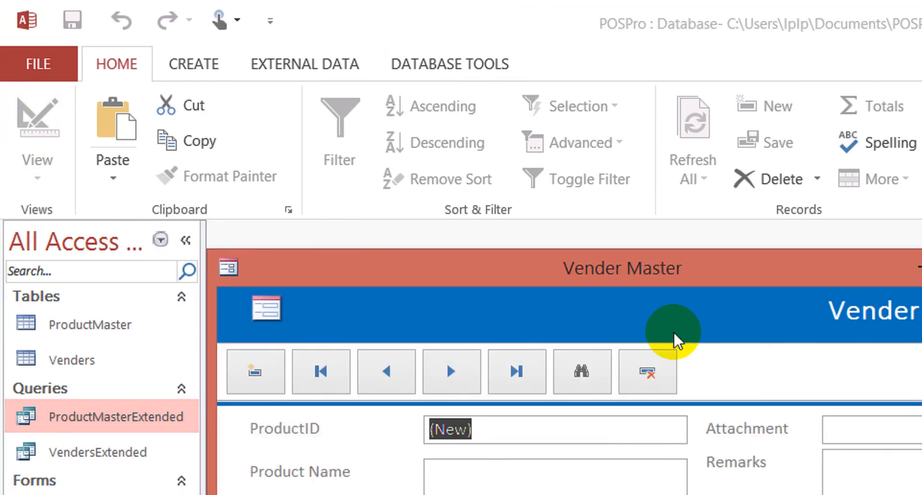
right_click(762, 271)
right_click(727, 274)
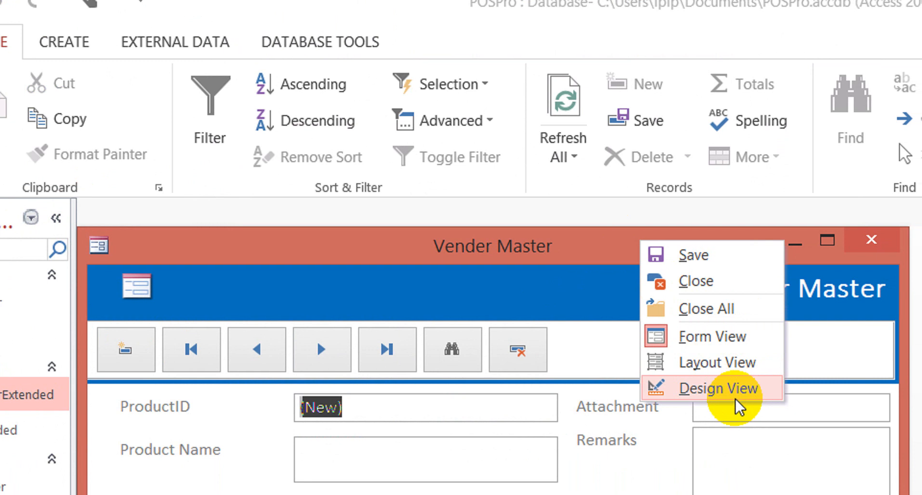
click(728, 377)
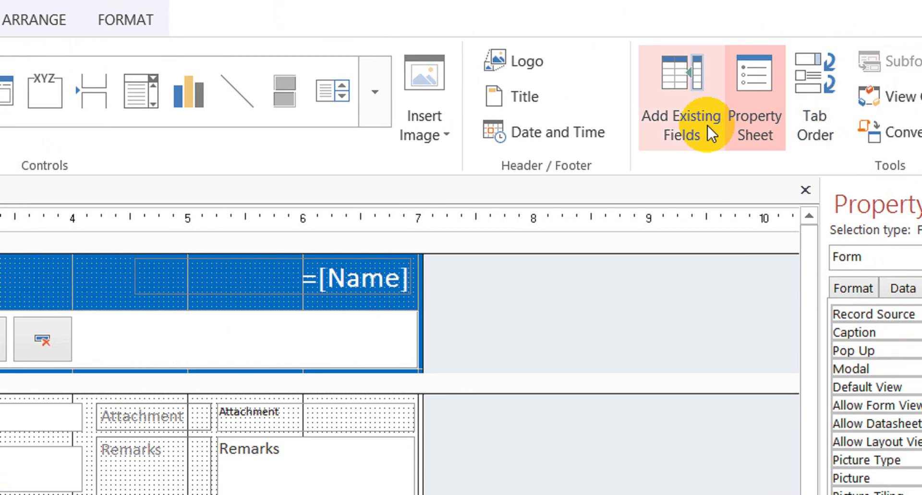
Show the list of available fields and change the ProductID label in the Detail section to VenderID.
click(687, 125)
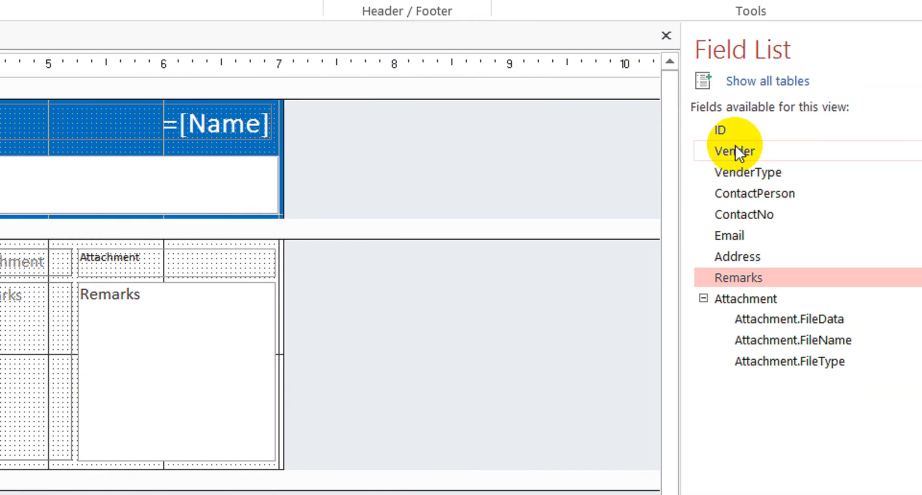
click(730, 136)
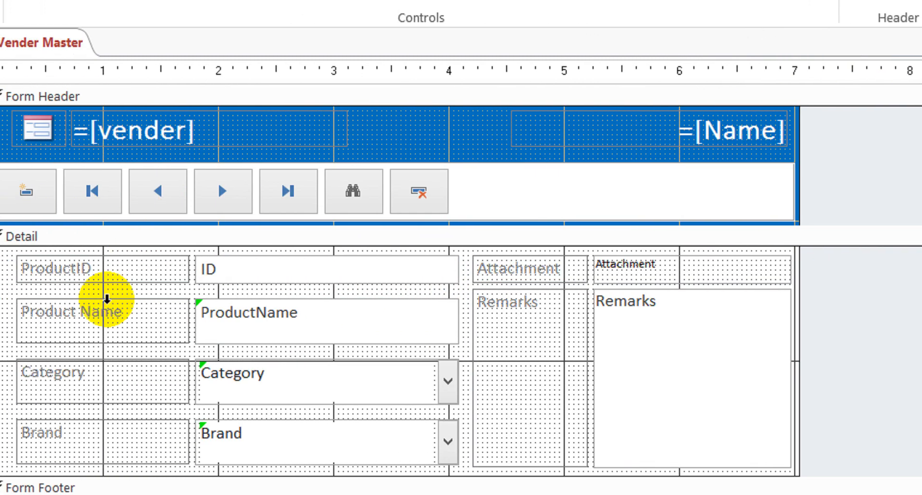
click(185, 275)
click(185, 276)
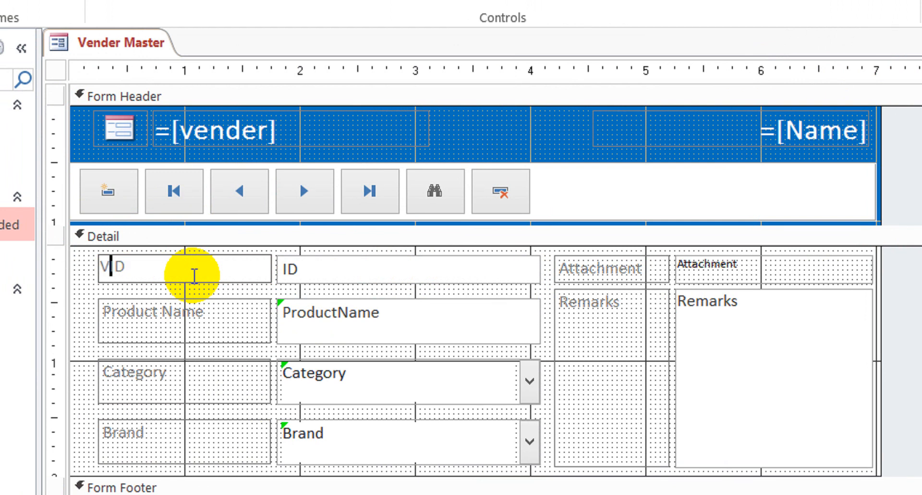
text(Vender)
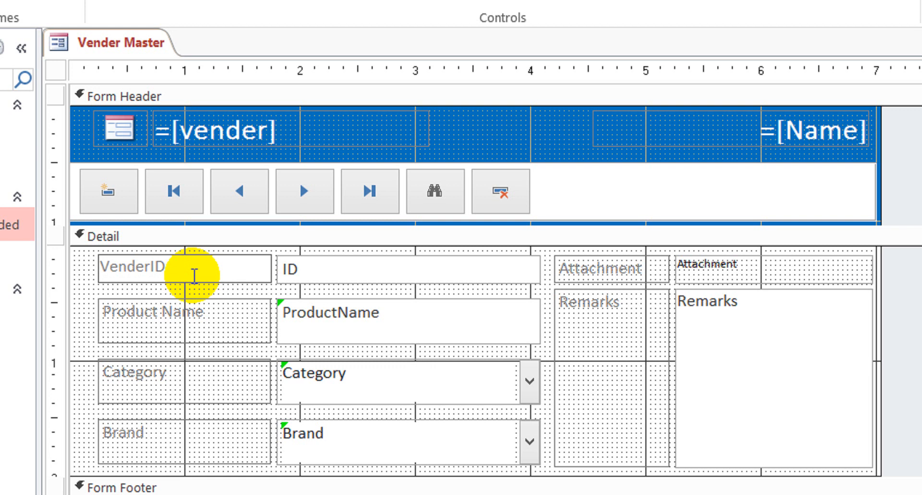
Extend the Detail section to about 3 inches tall and delete the Product Name, Category and Brand labels and controls.
click(221, 326)
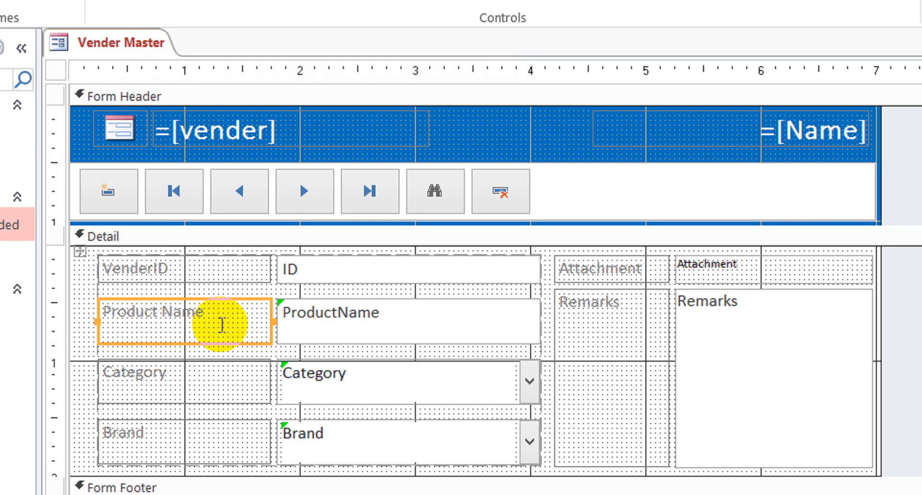
click(221, 325)
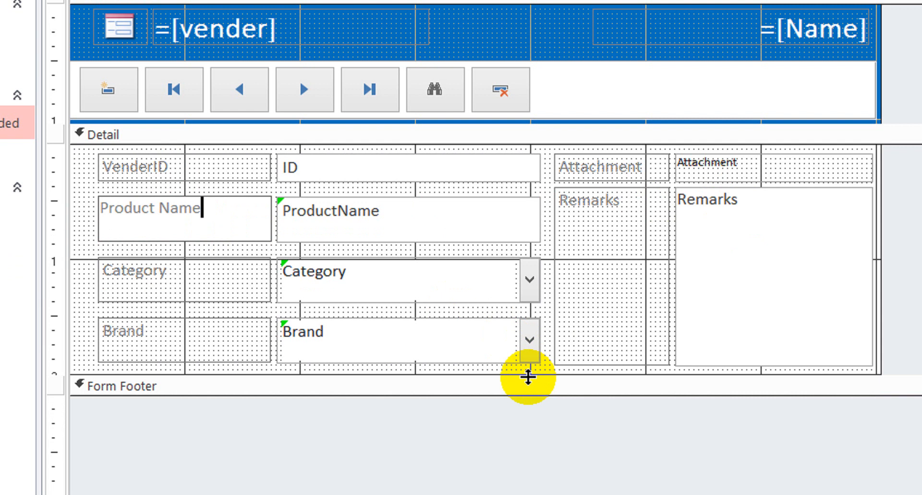
drag(528, 436, 529, 449)
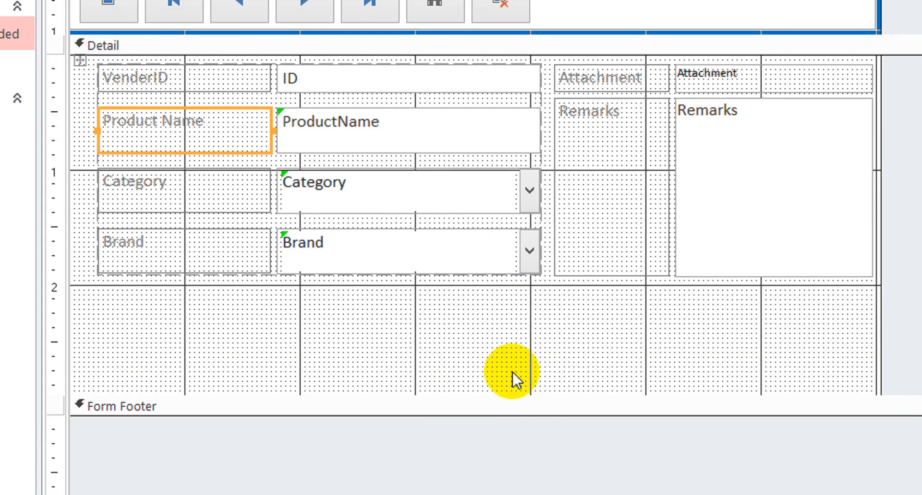
drag(512, 281, 216, 124)
key(Delete)
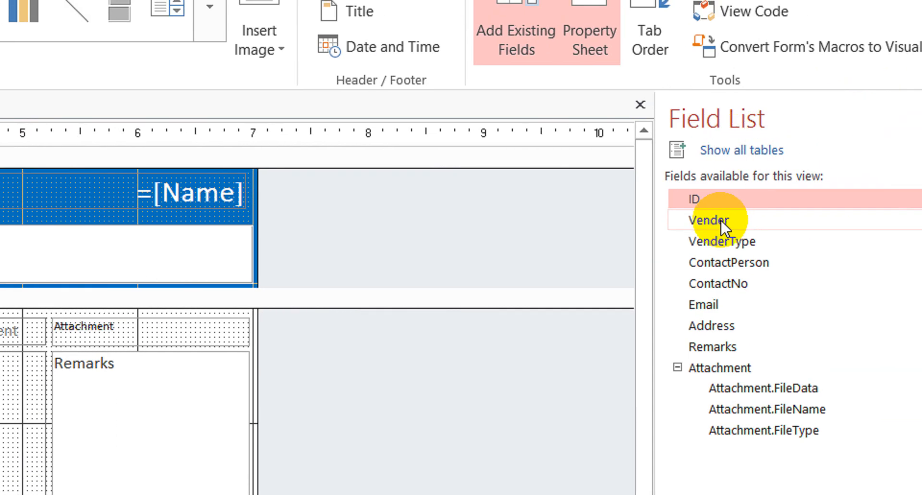
Add the Vender, VenderType and ContactPerson fields in order below the ID row of the Detail section.
click(721, 220)
drag(718, 227, 178, 341)
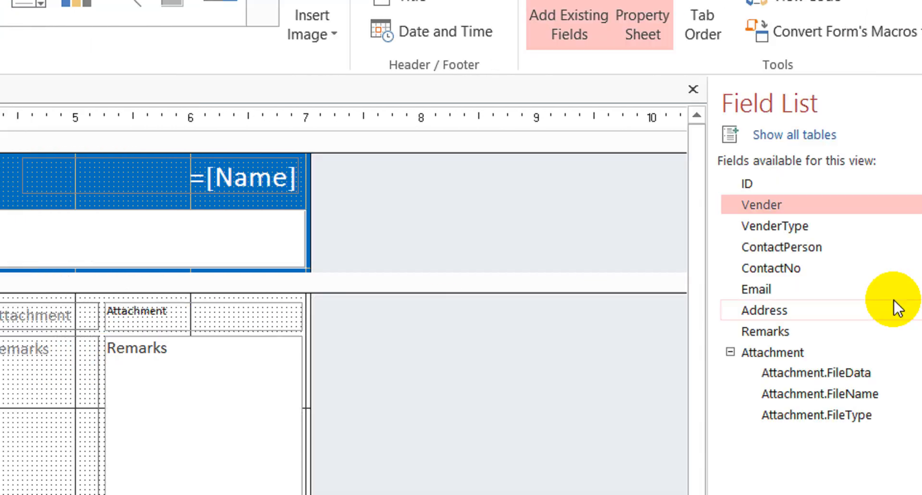
click(650, 223)
drag(650, 223, 43, 345)
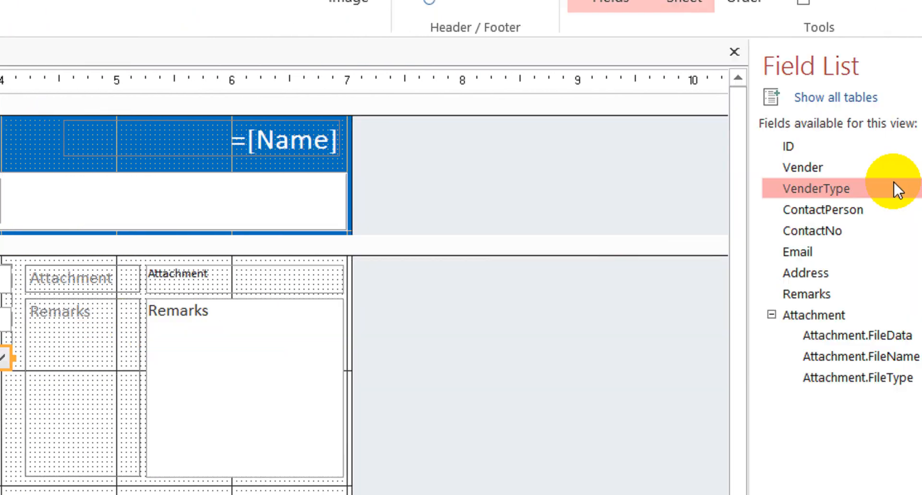
click(701, 211)
drag(698, 212, 157, 312)
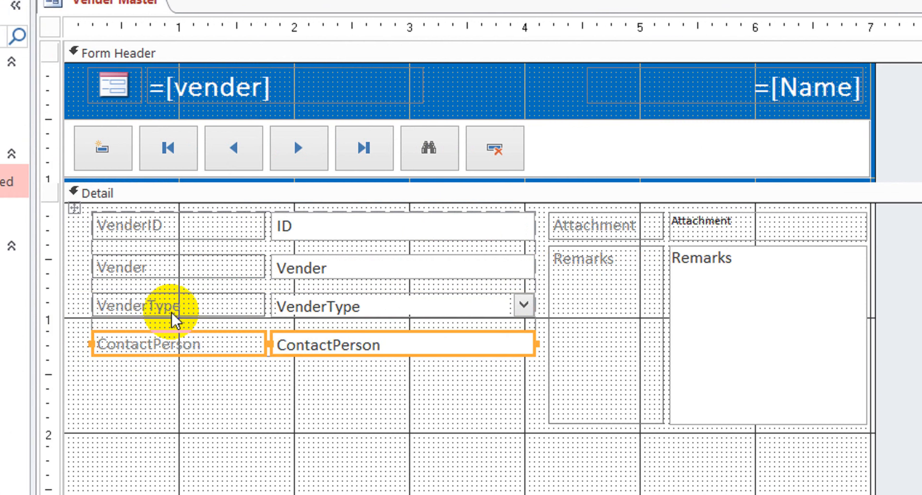
Add the ContactNo, Email and Address fields in order below the ContactPerson row of the Detail section.
click(699, 179)
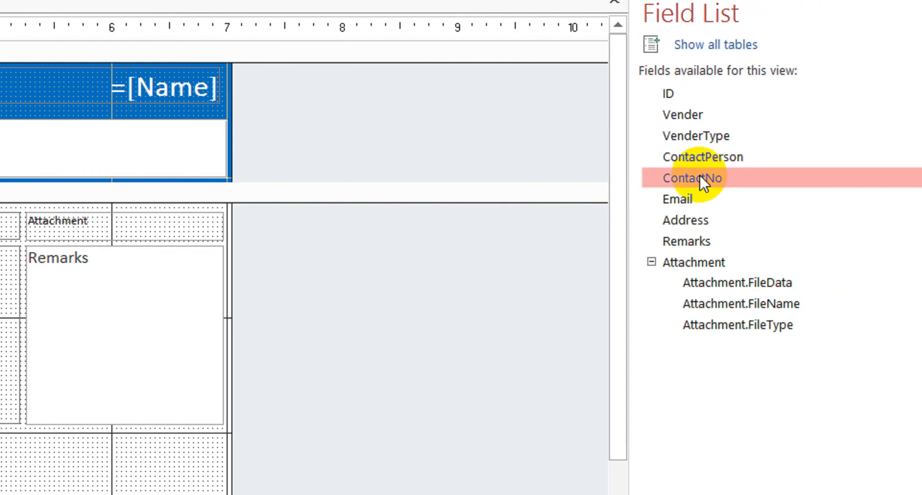
drag(699, 175, 187, 366)
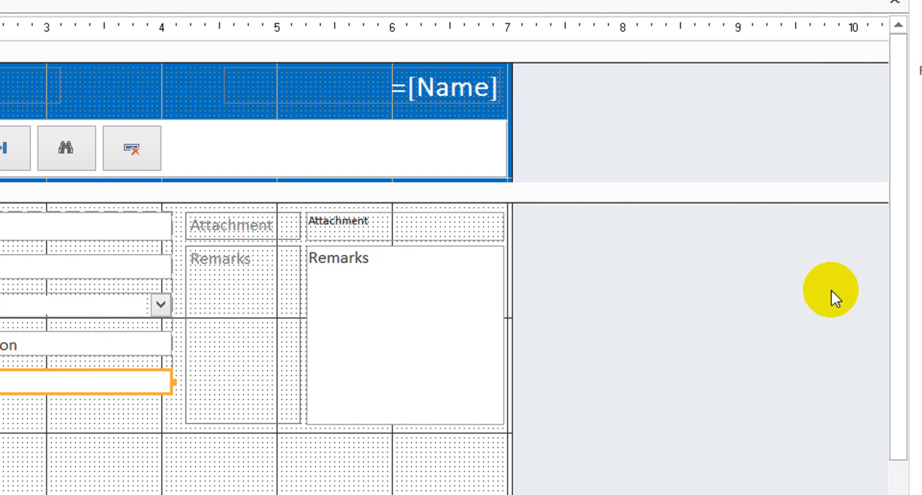
click(730, 203)
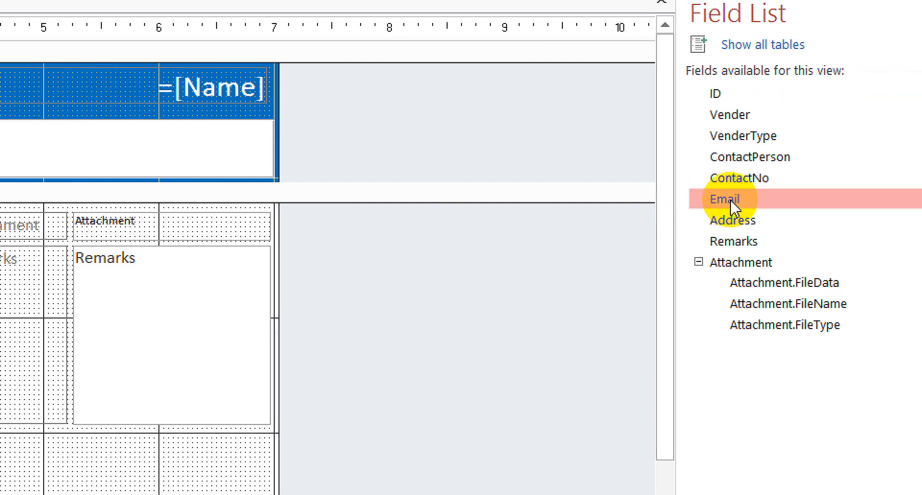
drag(731, 203, 170, 355)
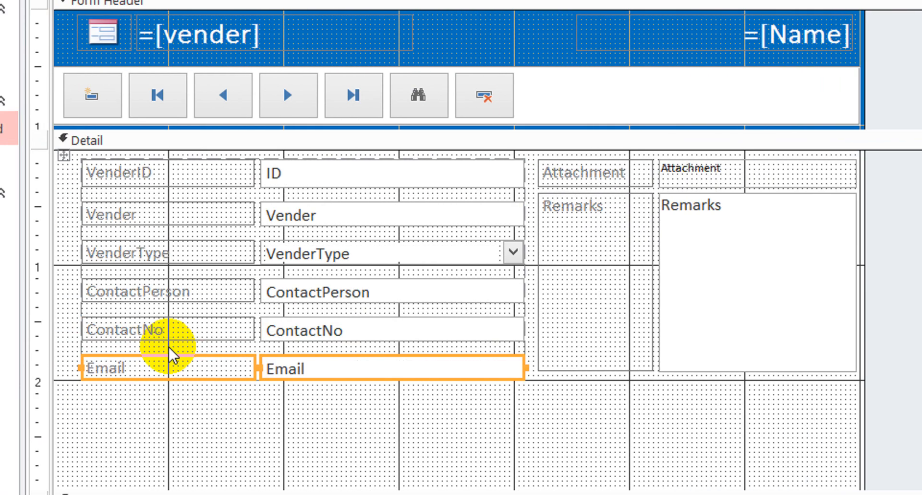
click(730, 169)
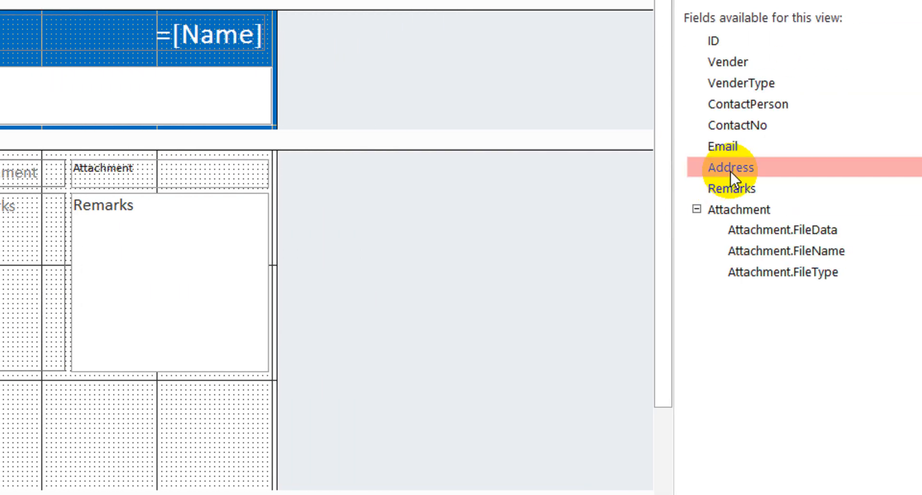
drag(730, 168, 164, 350)
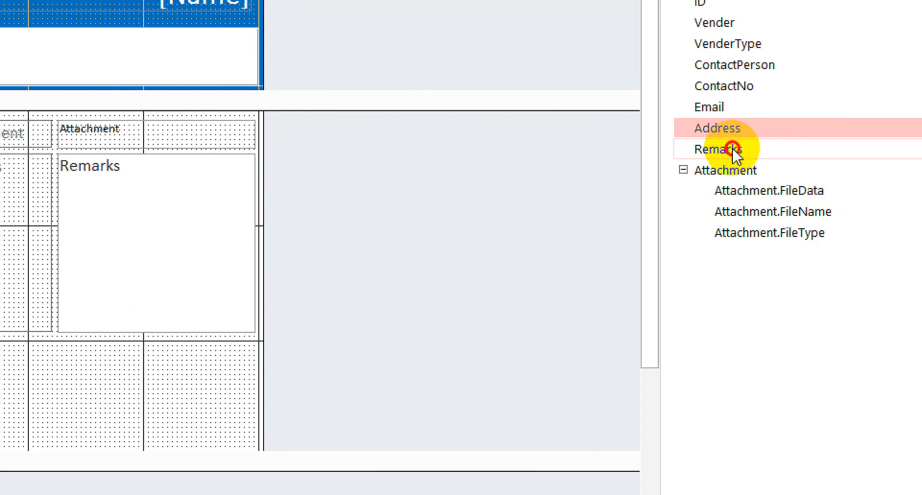
click(722, 152)
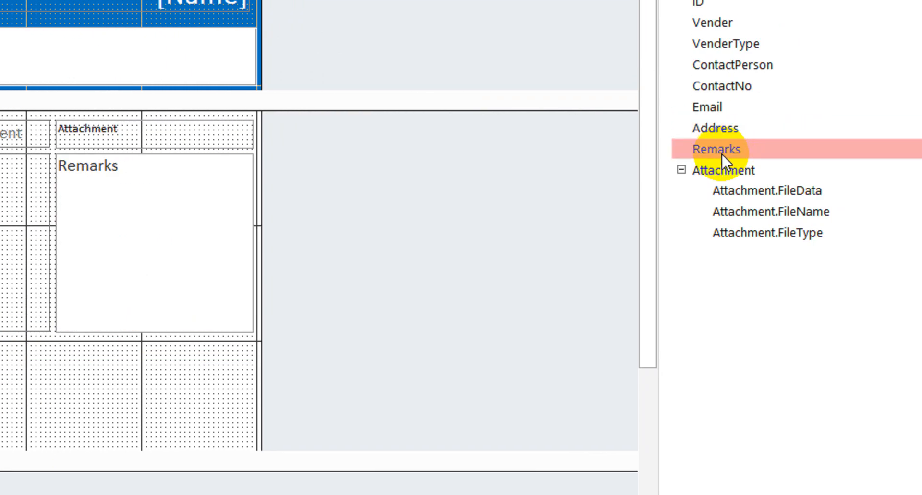
drag(722, 152, 48, 325)
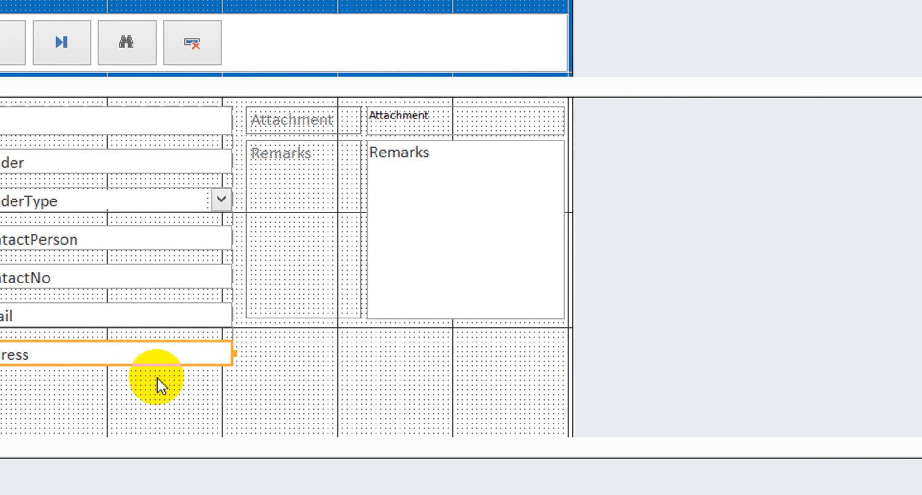
click(163, 385)
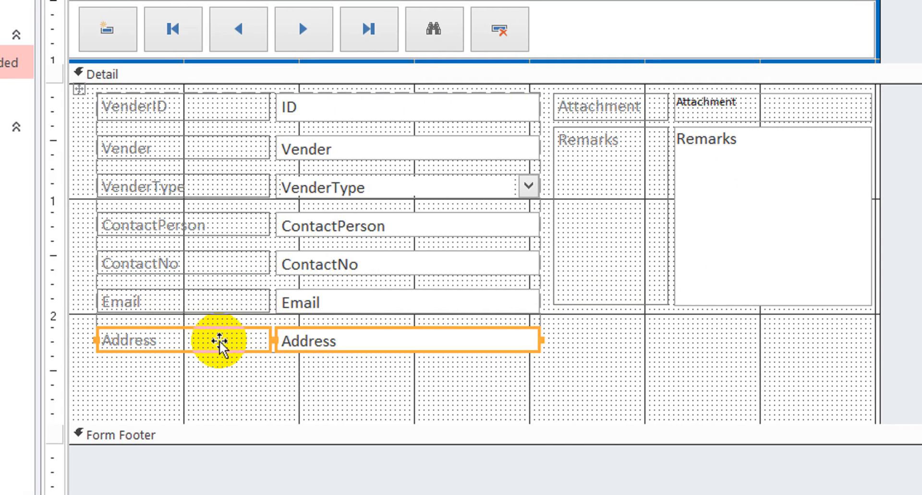
Split the Address row off into its own stacked layout and place it just below the Email row.
right_click(220, 342)
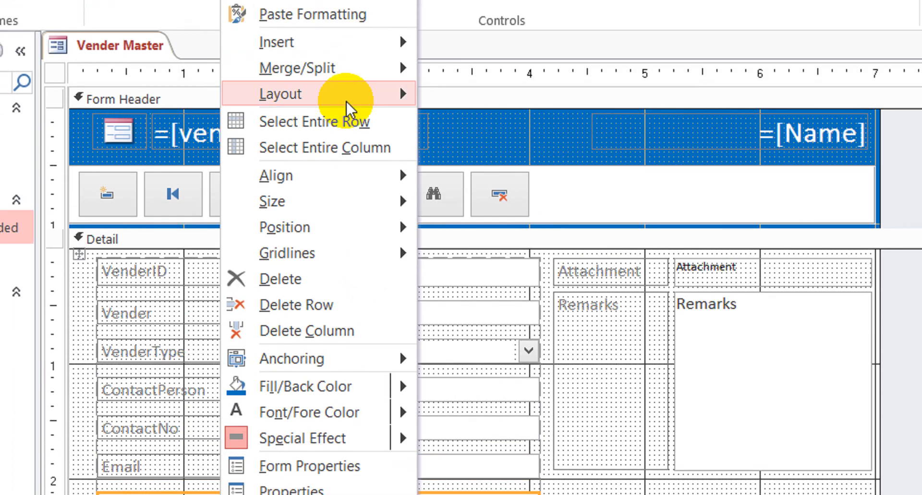
mouse_move(347, 107)
click(490, 138)
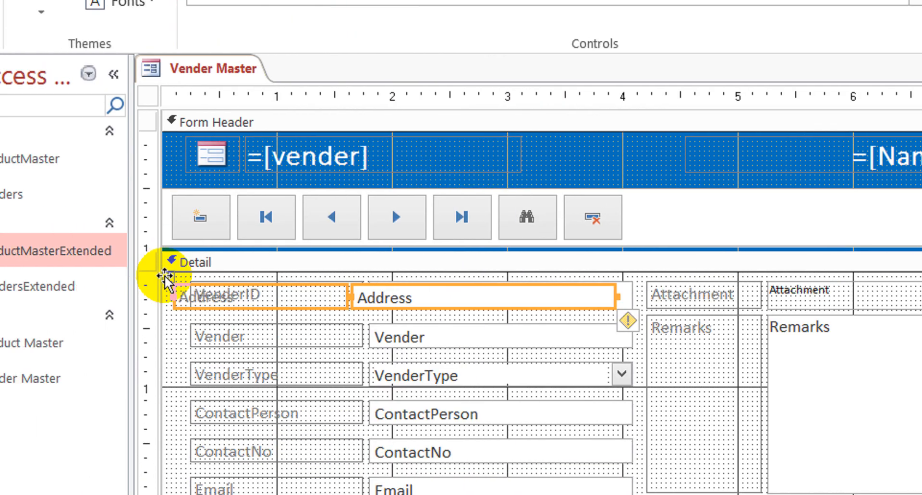
drag(182, 280, 196, 494)
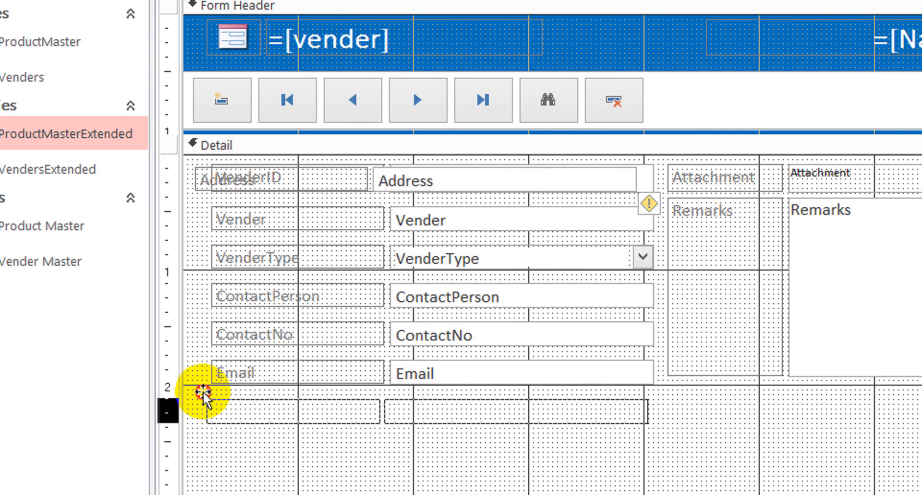
drag(203, 392, 202, 388)
Try to widen the Address text box in the Detail section.
click(644, 442)
click(591, 409)
key(shift+Right)
key(shift+Right)
key(shift+Right)
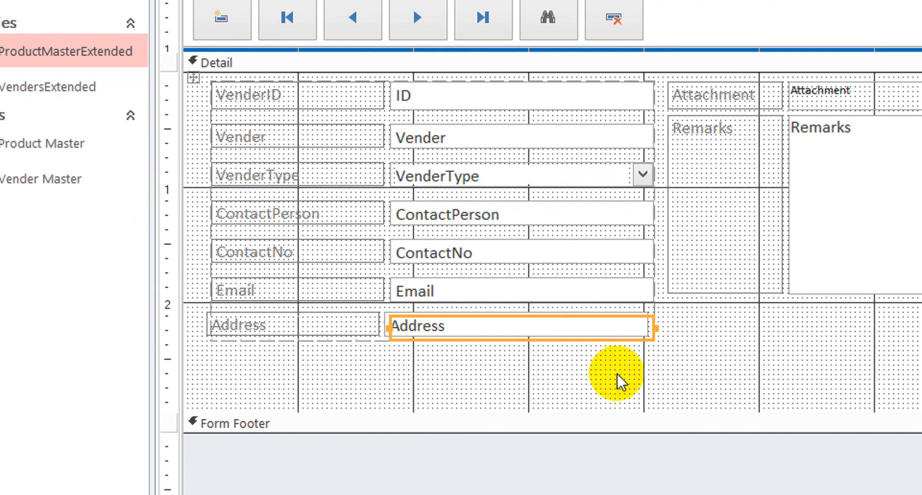
Group the Address row with the leftover empty cells in a new stacked layout and move it about 2.7 inches down the Detail section.
drag(616, 409, 489, 368)
drag(489, 331, 374, 331)
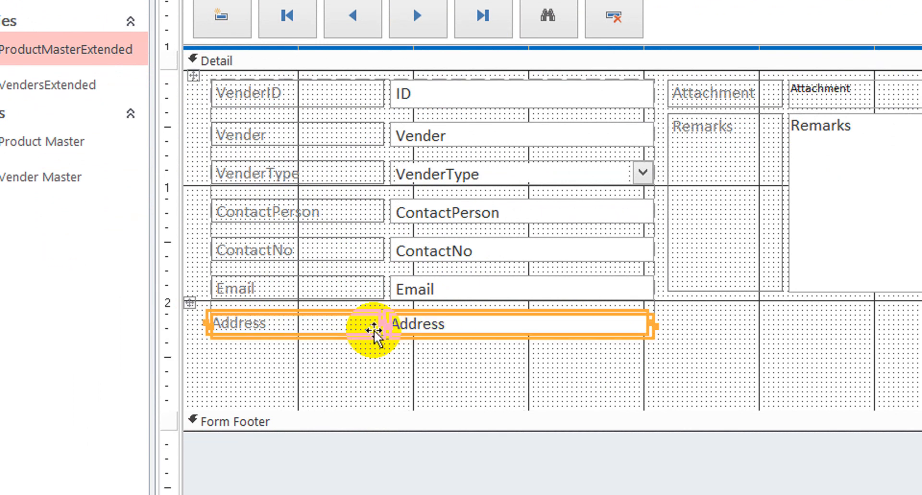
right_click(373, 332)
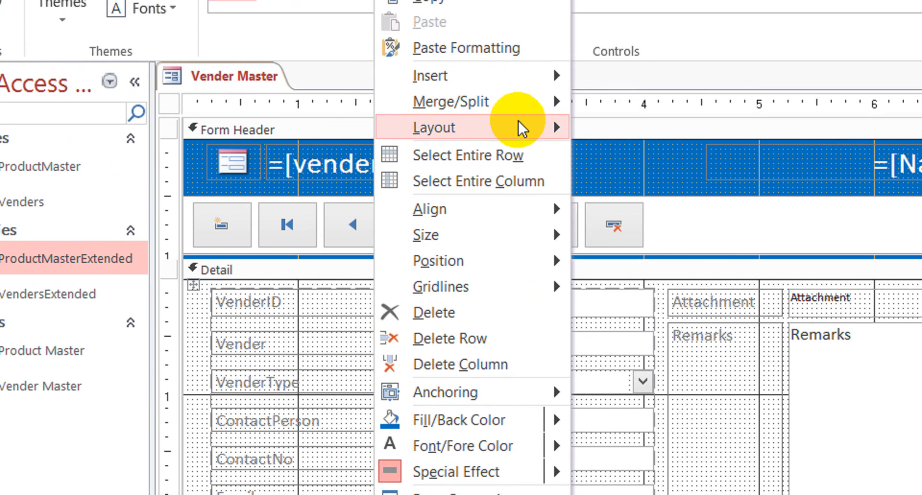
mouse_move(510, 35)
click(634, 157)
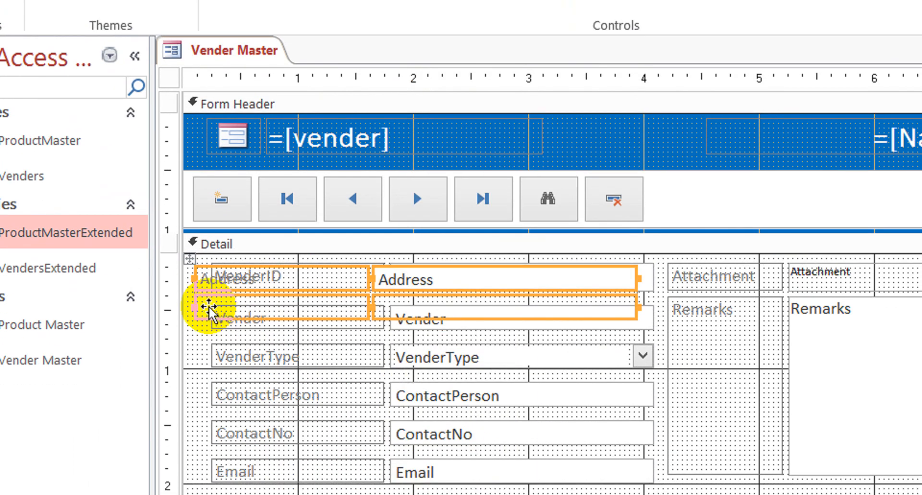
drag(192, 258, 268, 494)
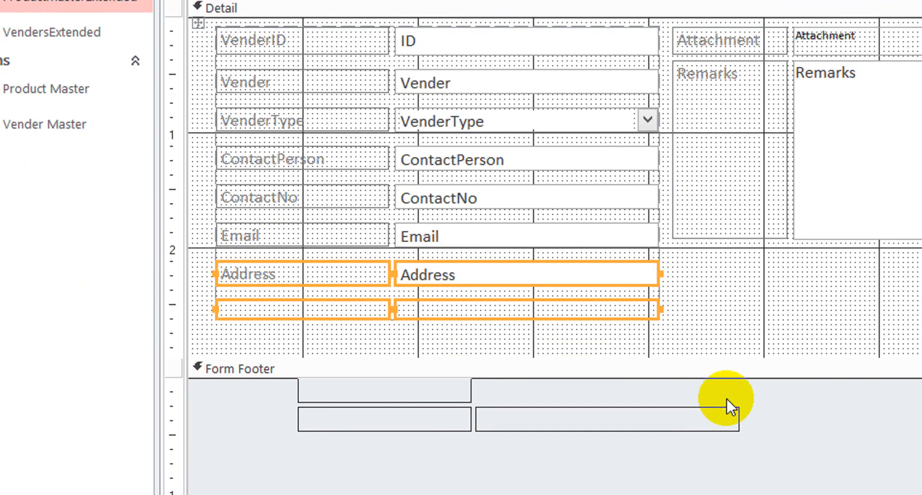
key(ctrl+z)
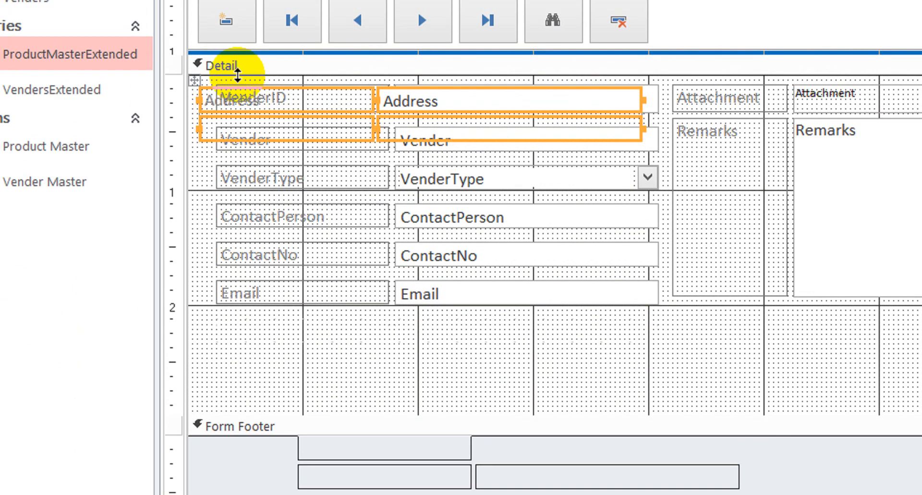
drag(194, 80, 213, 391)
Delete the leftover empty cells above and below the Address row and move the row up directly beneath Email.
drag(693, 353, 200, 323)
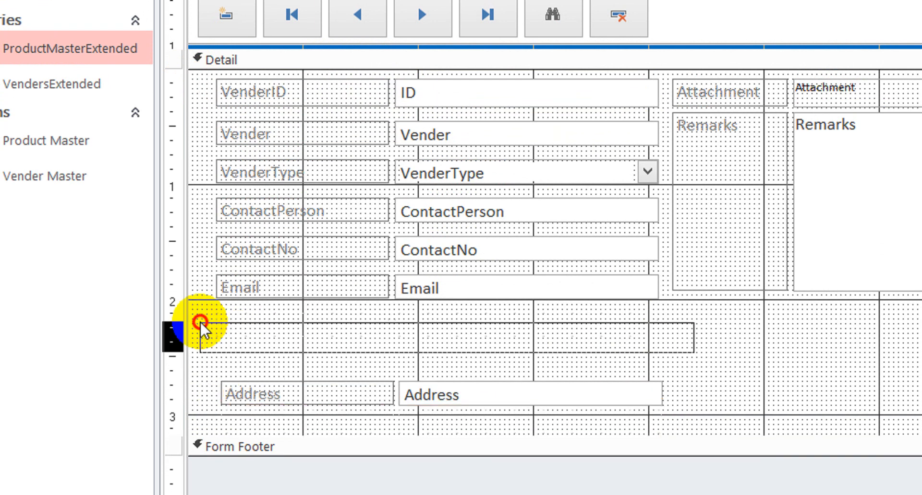
key(Delete)
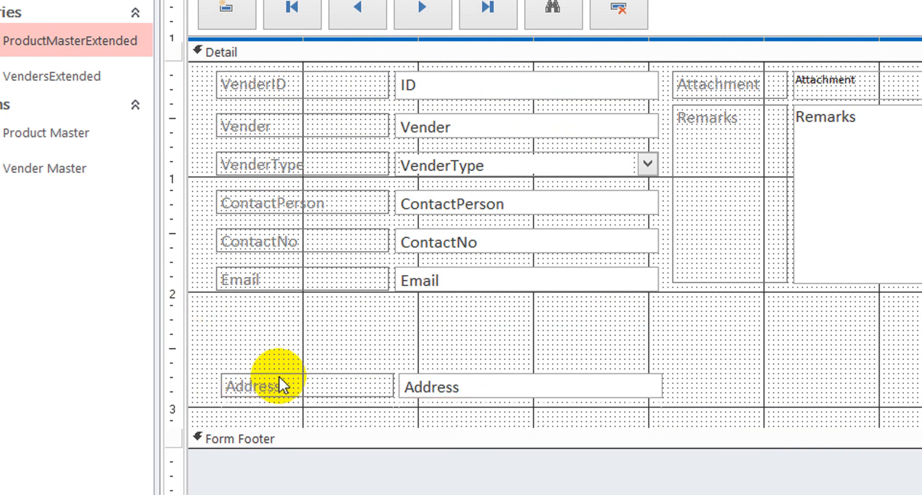
click(279, 378)
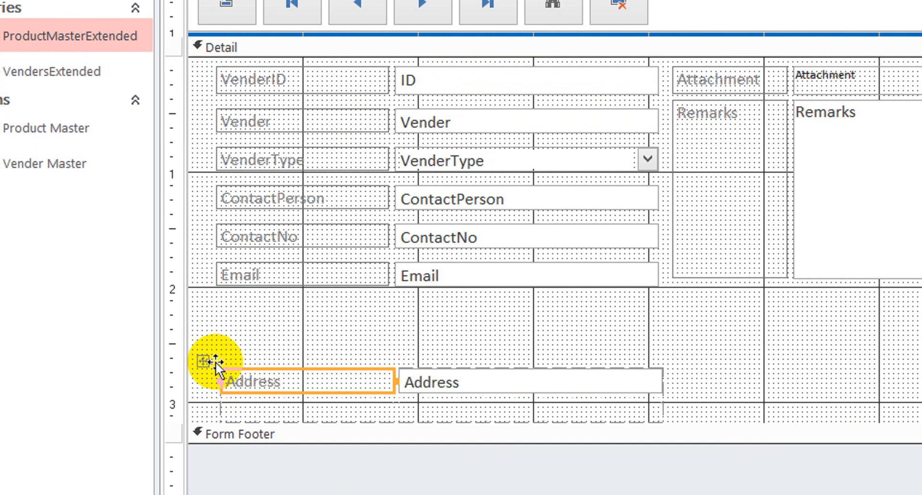
drag(204, 365, 196, 298)
click(694, 400)
right_click(693, 399)
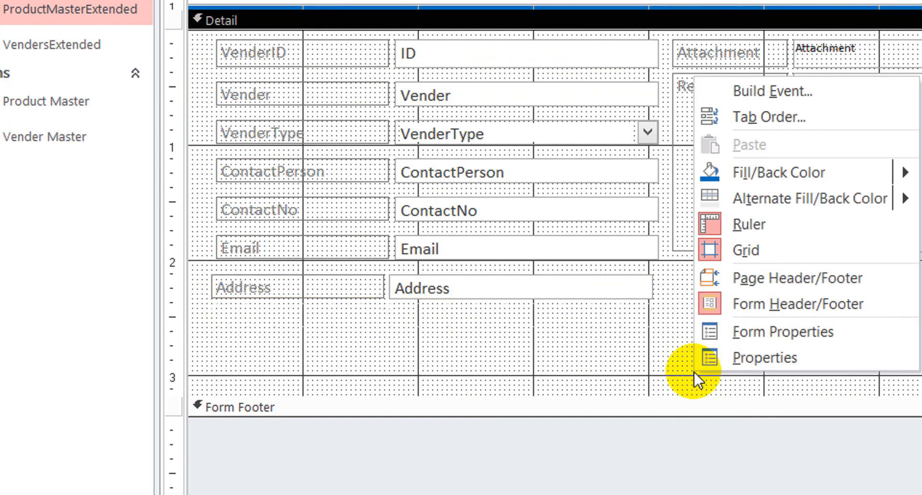
click(605, 358)
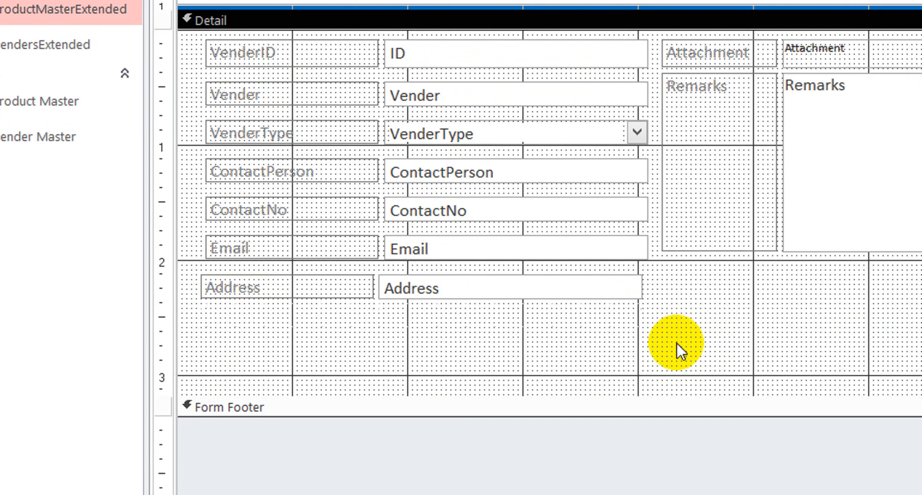
drag(677, 344, 193, 308)
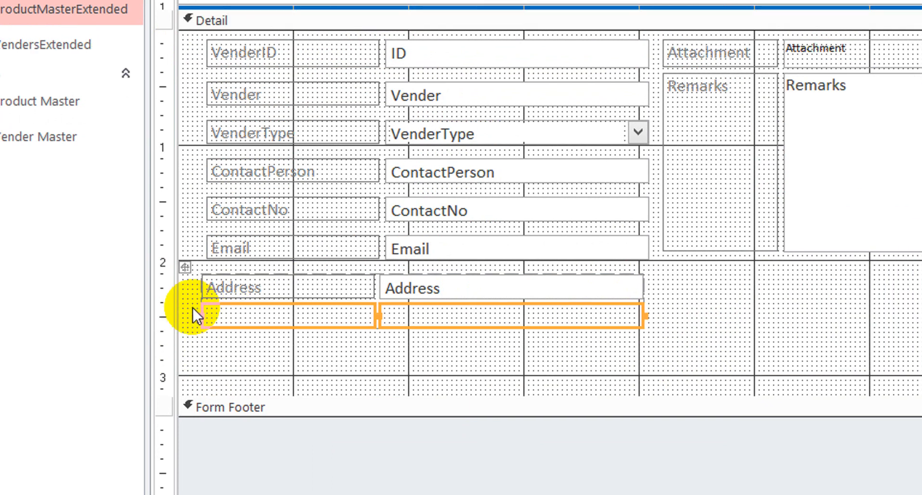
key(Delete)
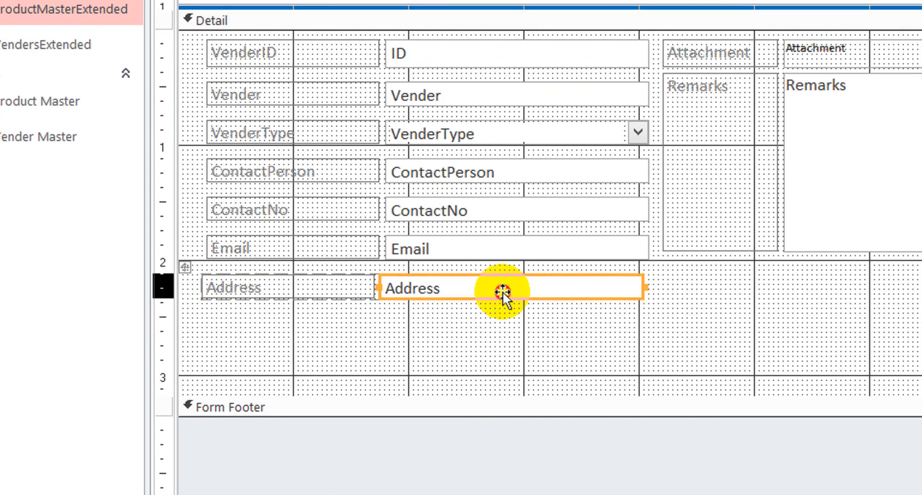
Enlarge the Address text box to about 5.2 inches wide, ending level with the Remarks box, and about 0.7 inches tall.
key(shift+Right)
key(shift+Right)
key(shift+Right)
key(shift+Right)
key(shift+Right)
key(shift+Right)
key(shift+Right)
key(shift+Right)
key(shift+Right)
key(shift+Right)
key(shift+Right)
key(shift+Right)
key(shift+Right)
key(shift+Right)
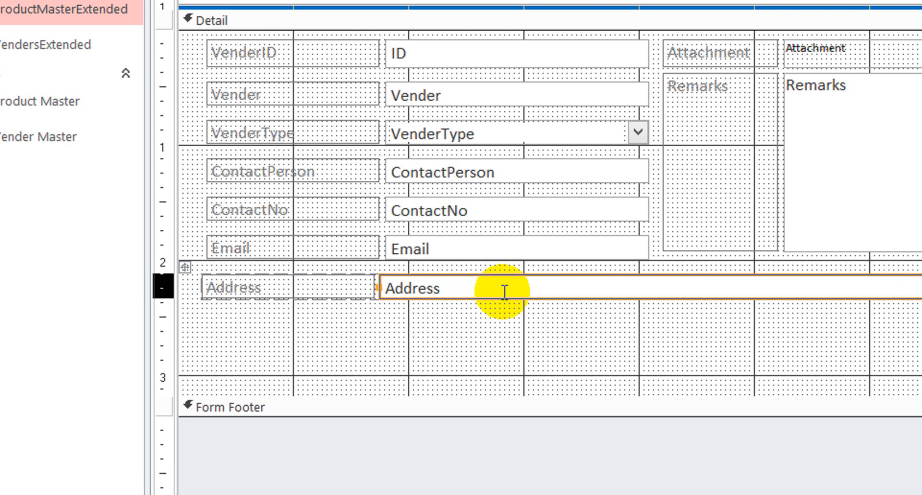
key(shift+Down)
key(shift+Down)
key(shift+Down)
key(shift+Down)
key(shift+Down)
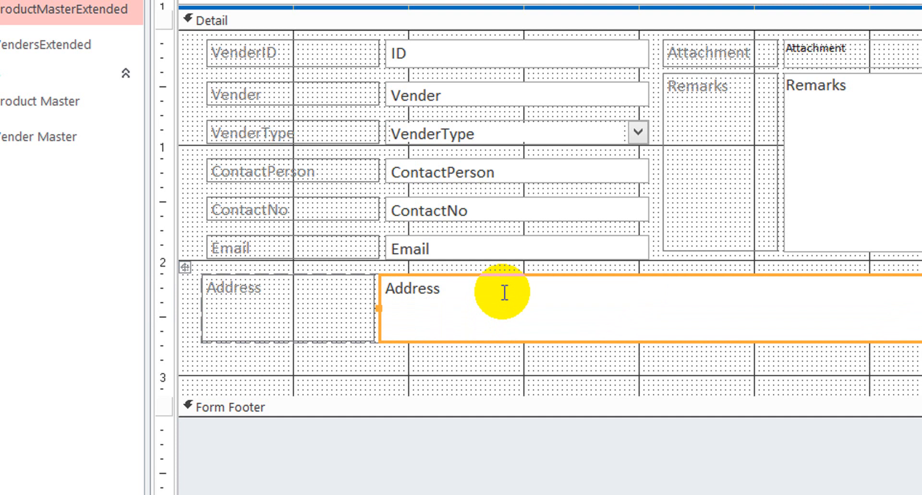
key(shift+Down)
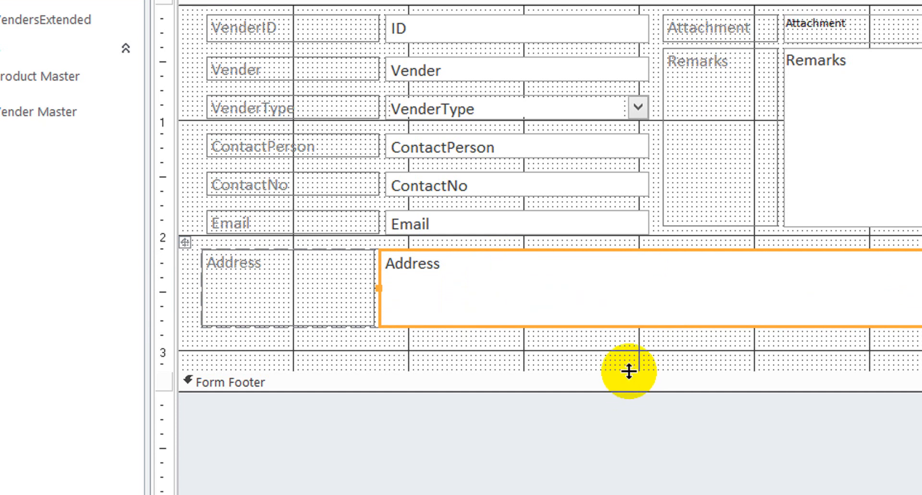
Shorten the Detail section to about 2.9 inches, just below the Address box, and display the form in Form View.
drag(629, 371, 628, 335)
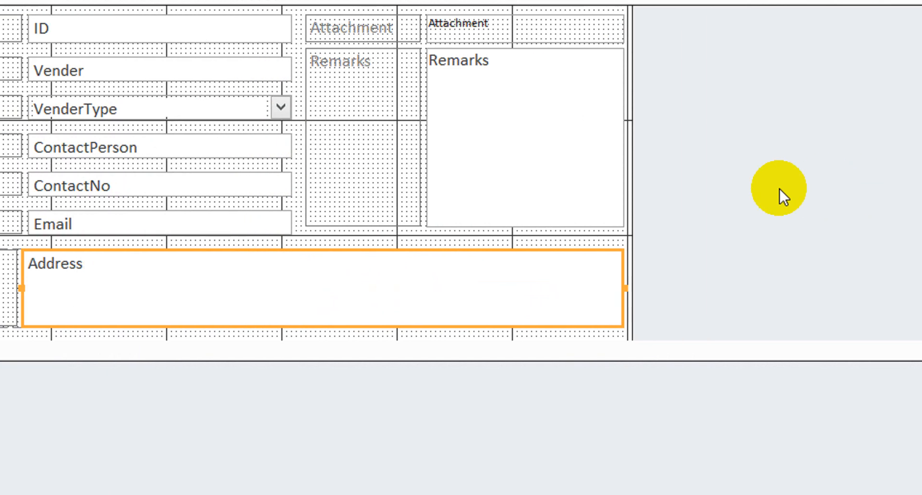
click(779, 189)
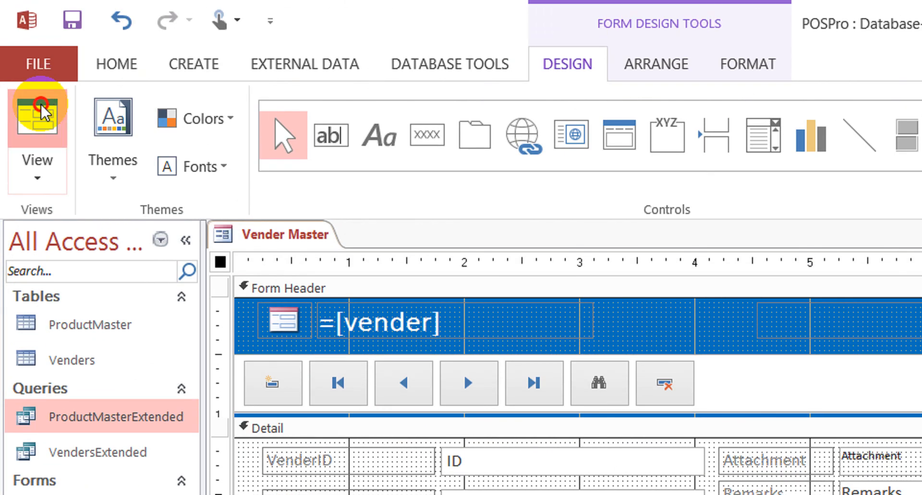
click(40, 104)
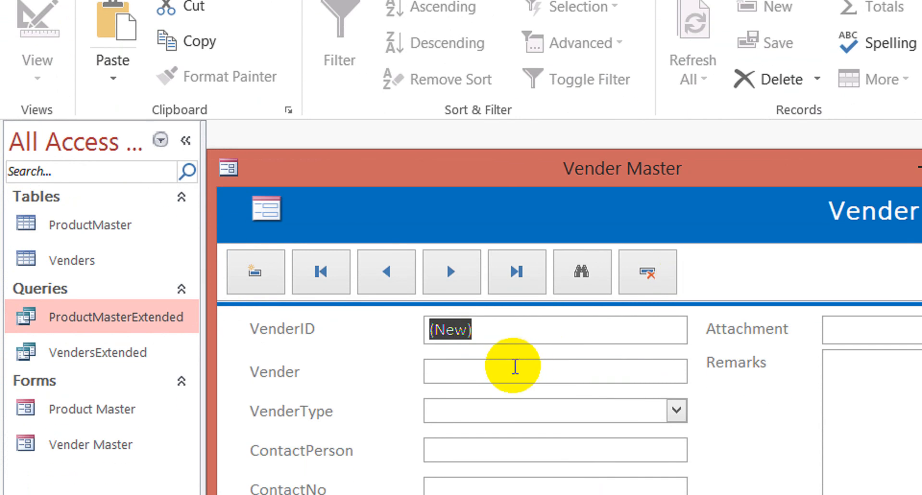
Enter a new vender record with Vender WalkIn and VenderType Customer.
click(514, 367)
click(535, 382)
click(562, 337)
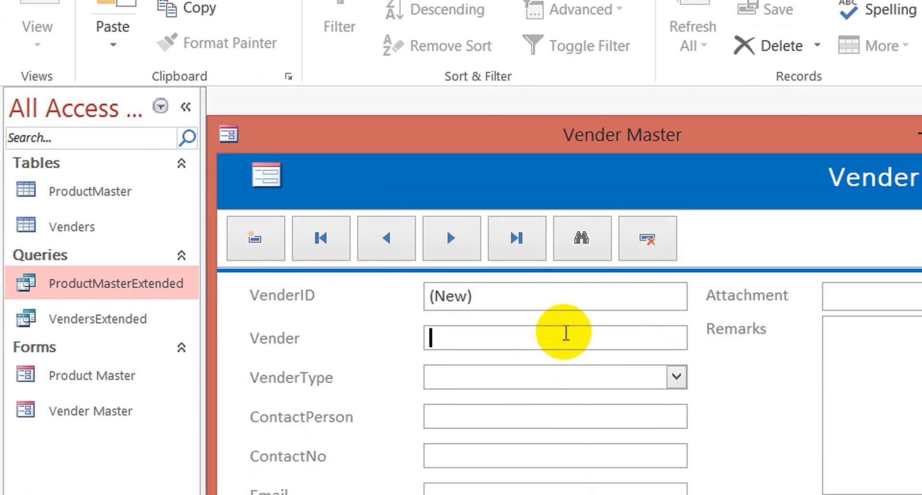
text(Walk)
text(In)
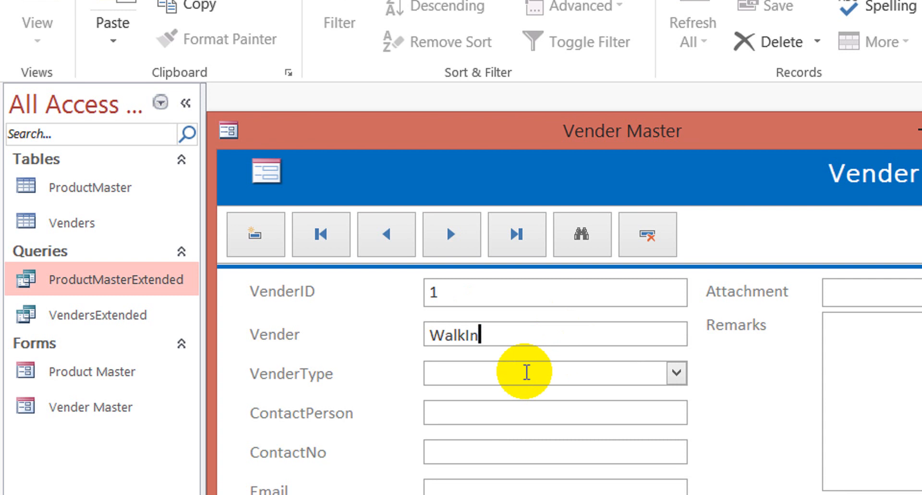
click(527, 377)
text(Customer)
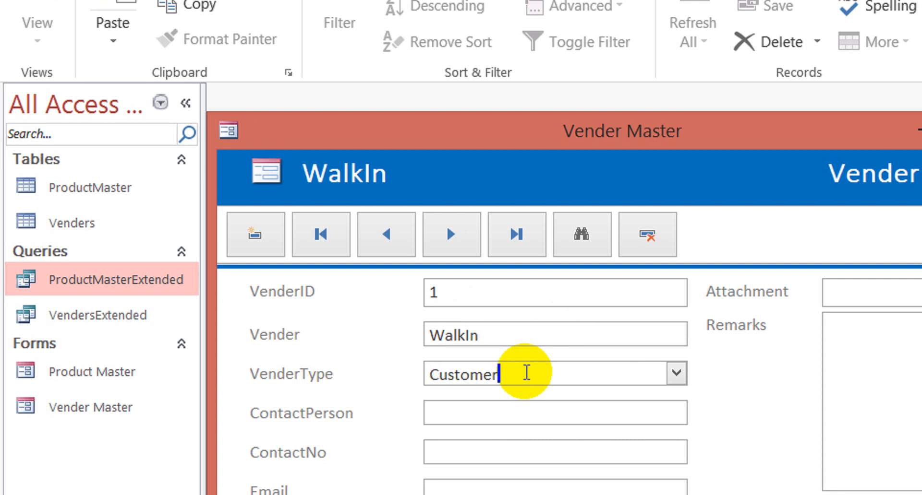
key(Tab)
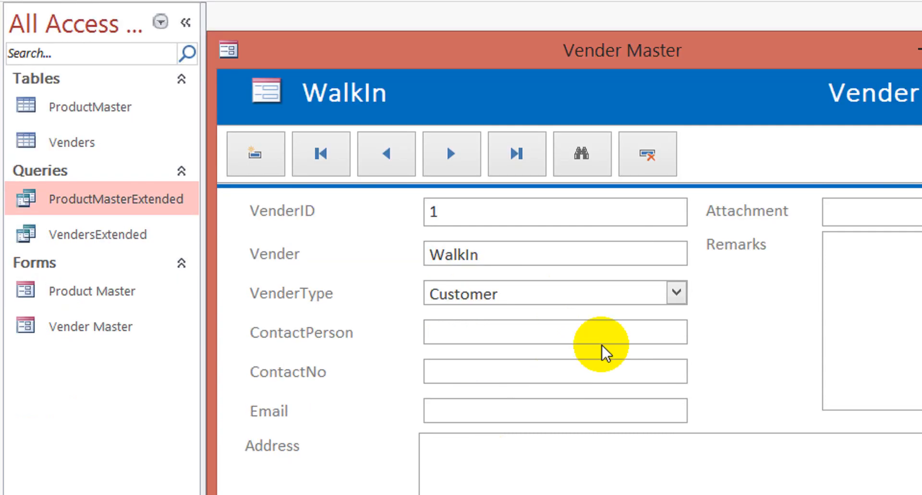
Enter a second vender record with Vender ABC Co and VenderType Supplier, and fill in the contact person's name and contact number.
click(451, 104)
click(513, 226)
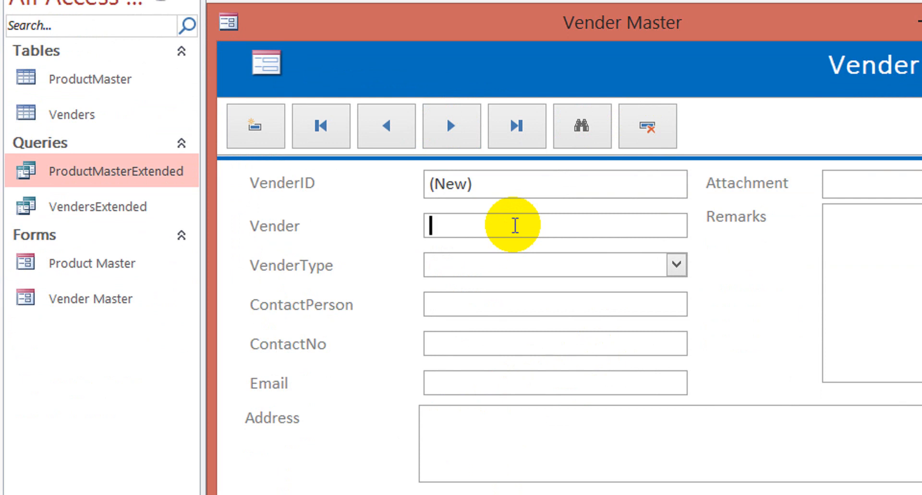
text(ABC )
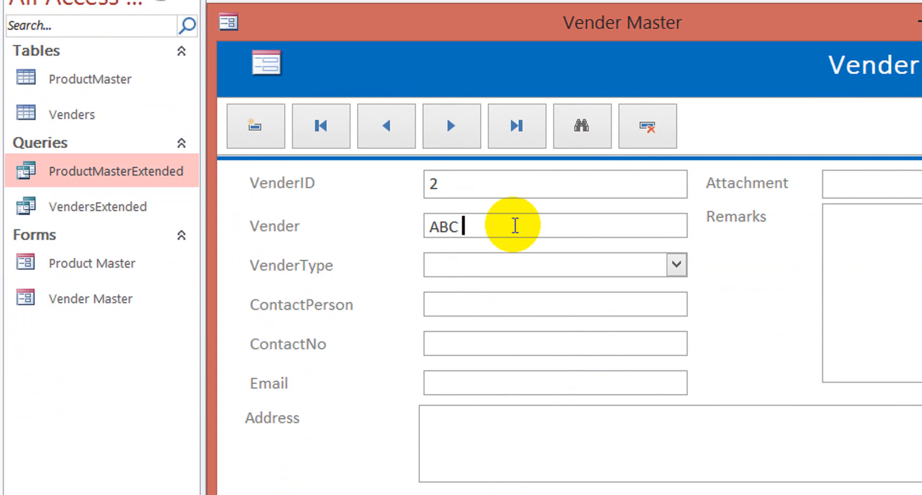
text(Co)
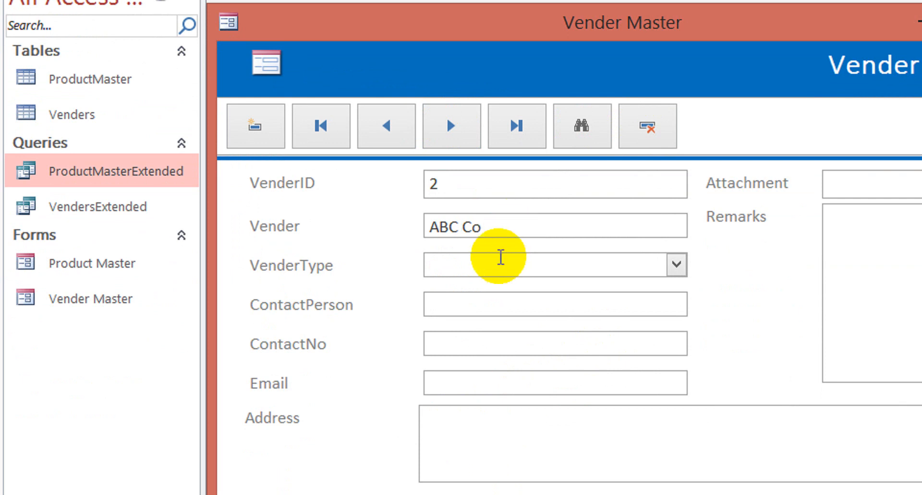
click(493, 262)
text(su)
key(Tab)
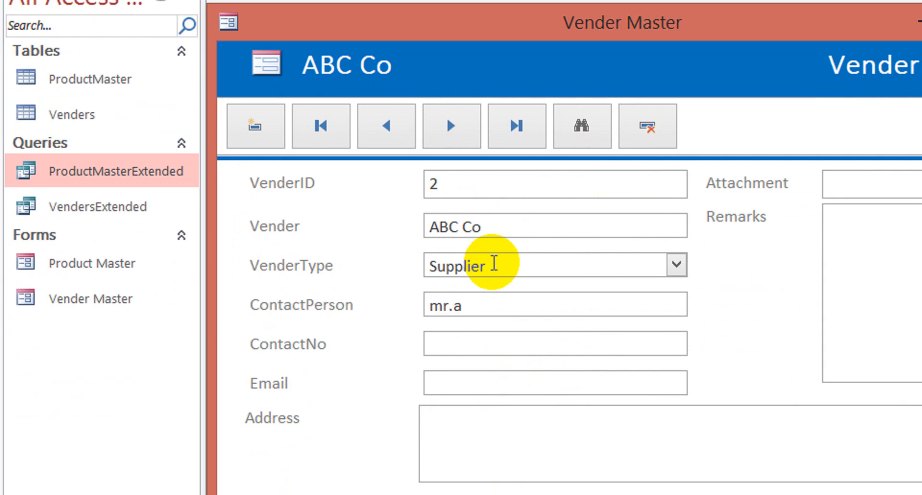
click(464, 342)
text(4444444)
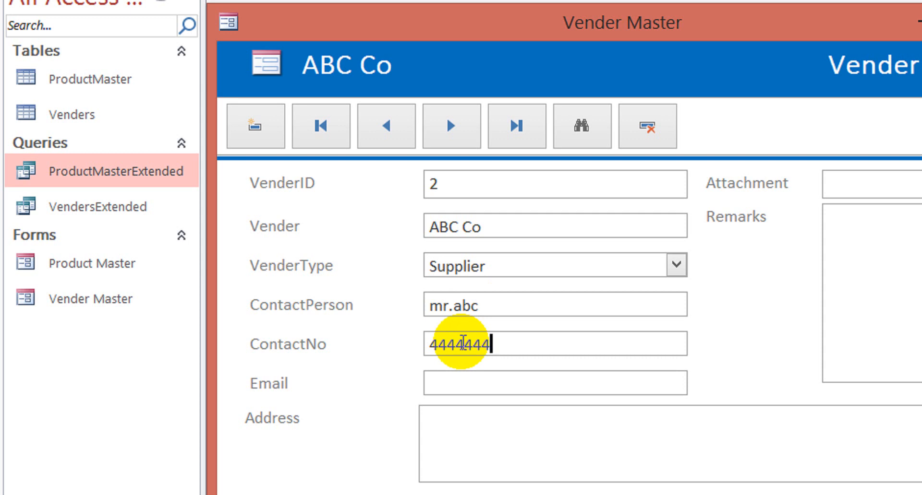
click(469, 384)
click(464, 447)
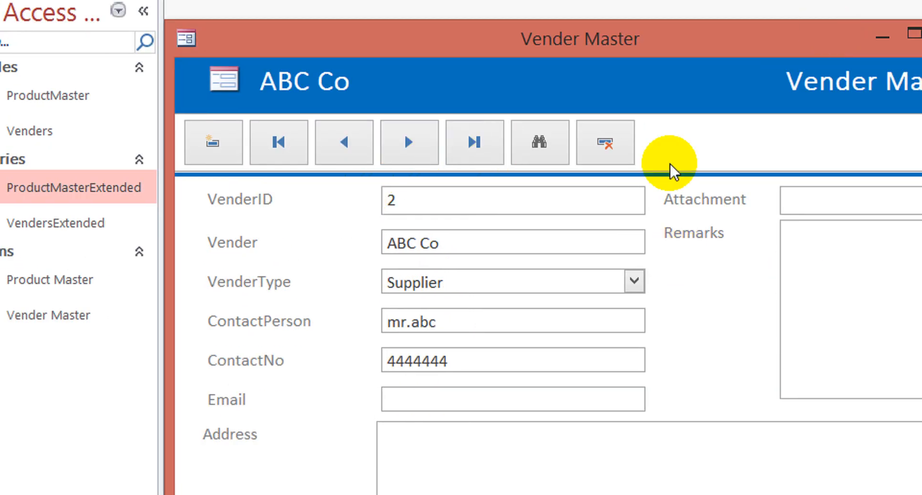
Open the attachments dialog of the ABC Co record and cancel it without adding a file.
click(812, 204)
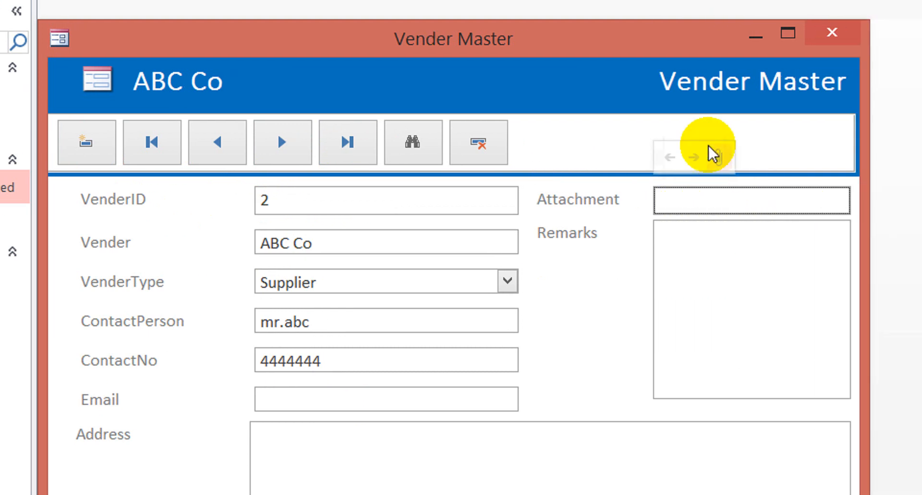
click(718, 156)
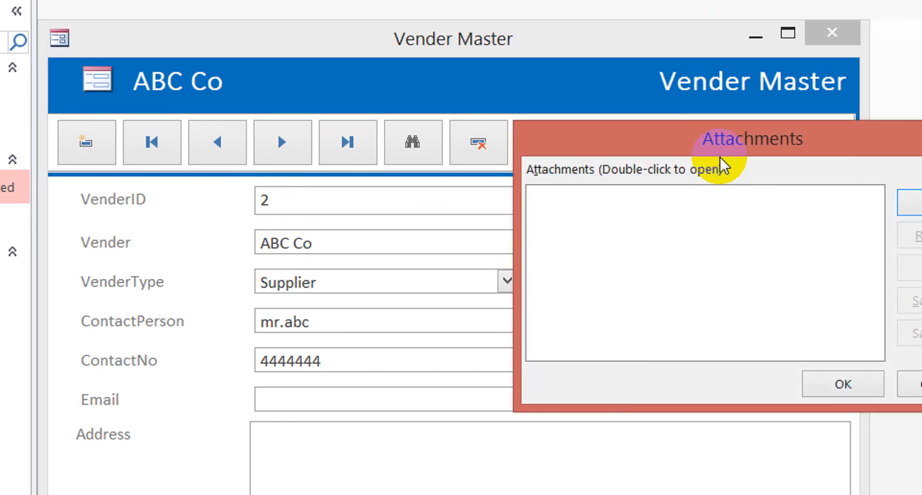
click(913, 386)
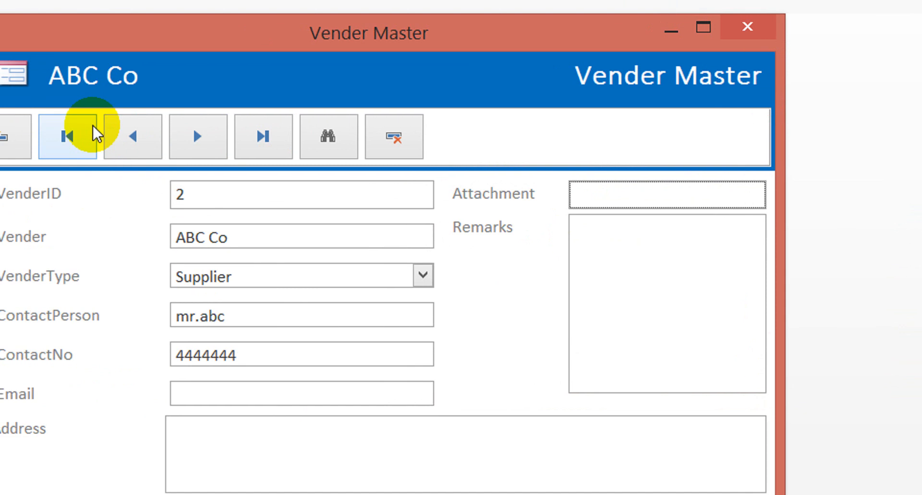
Nudge the whole Address row slightly right in Design View to align it with the rows above, and return to Form View.
click(5, 137)
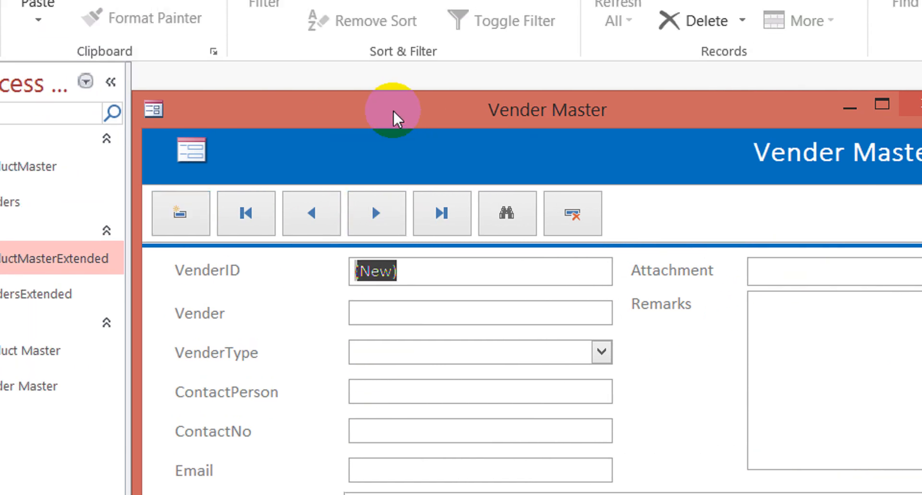
right_click(393, 51)
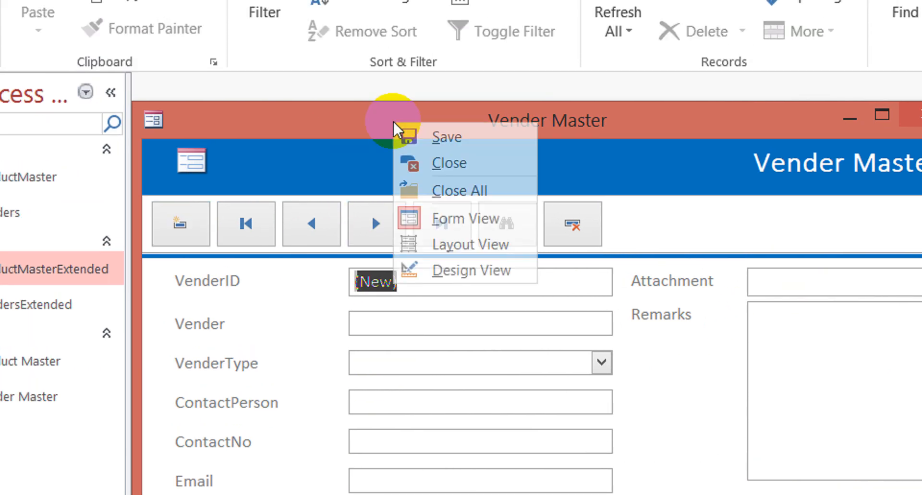
click(471, 270)
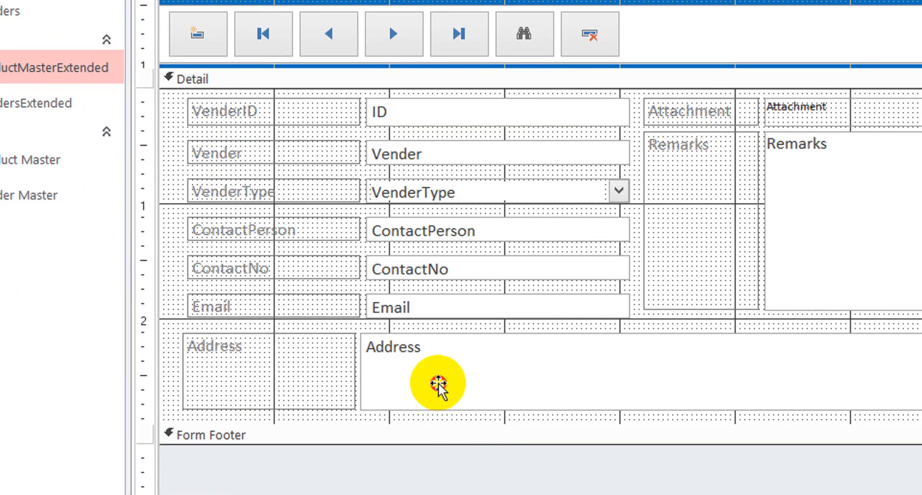
click(439, 374)
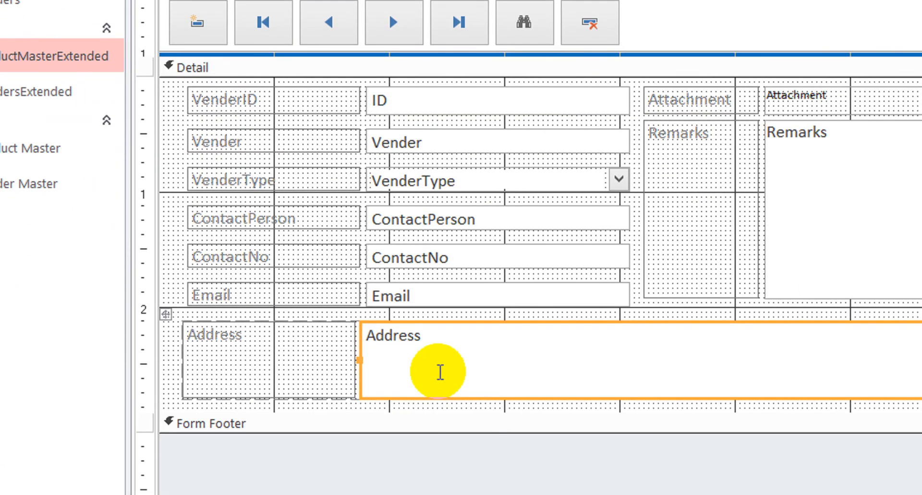
click(304, 371)
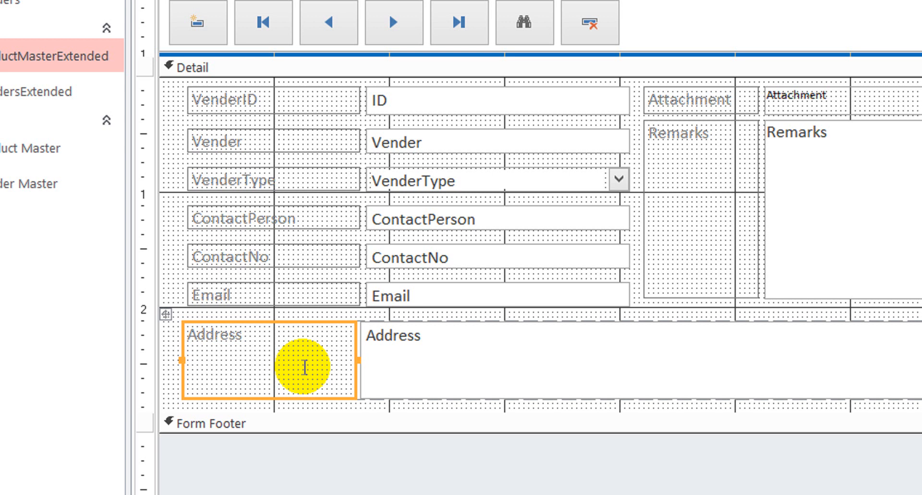
click(165, 314)
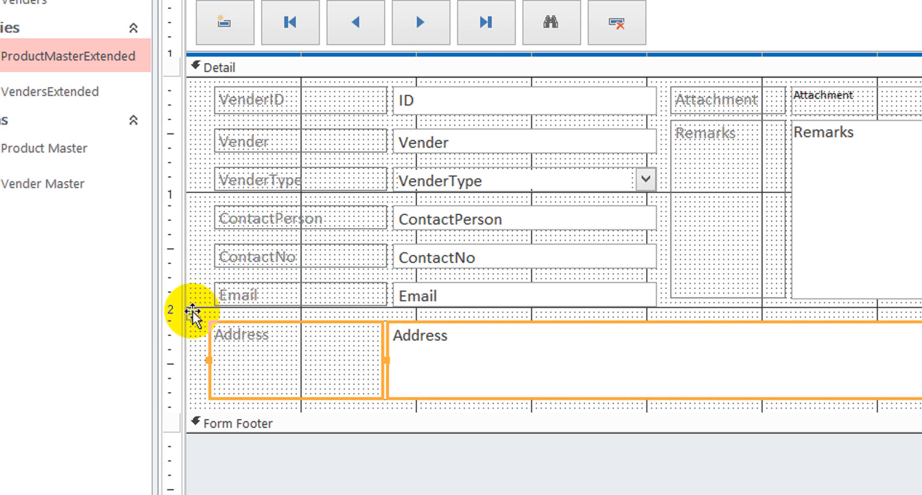
key(Right)
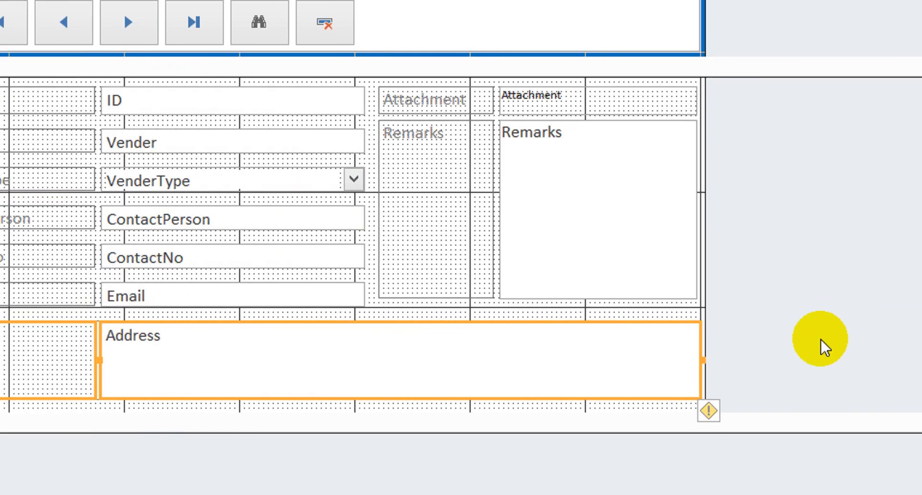
click(744, 330)
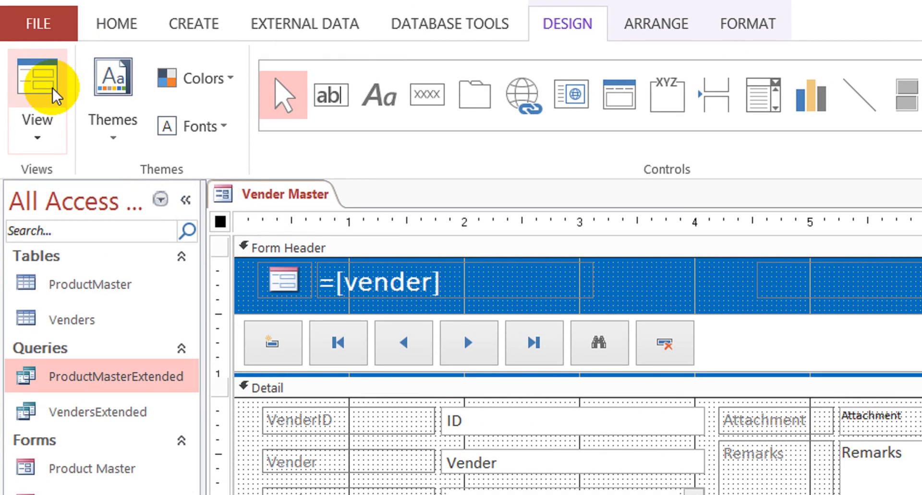
click(54, 90)
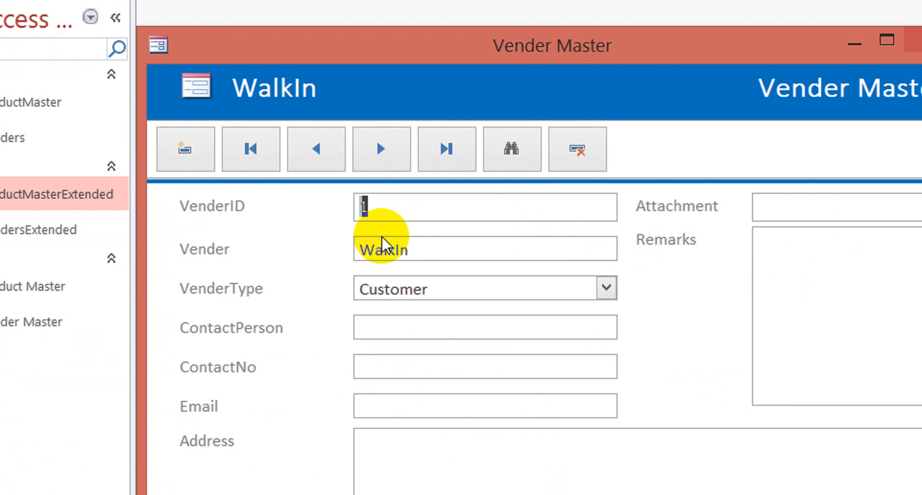
Check record navigation by stepping back from the first vender and forward to the second, and close the Vender Master form.
click(336, 159)
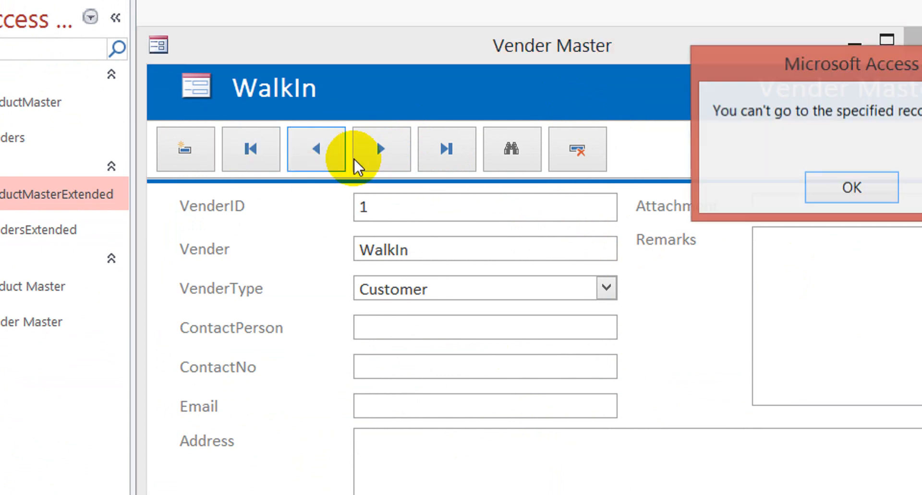
click(850, 189)
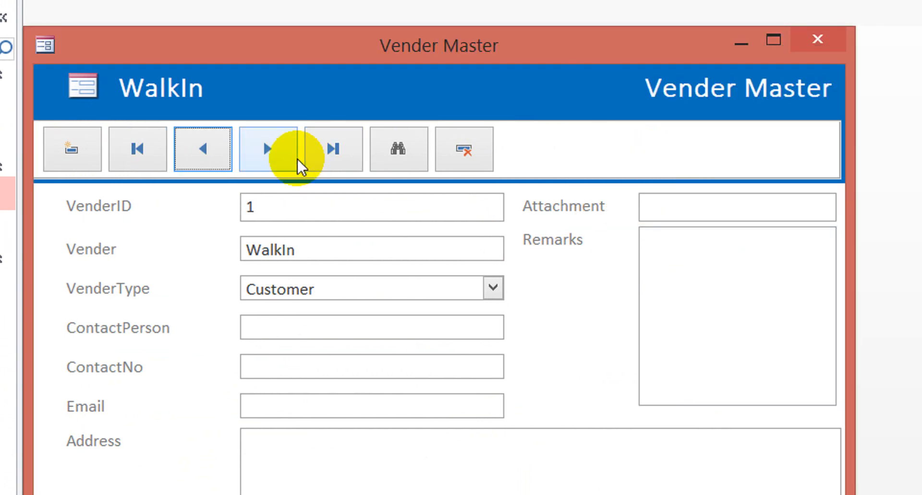
click(272, 151)
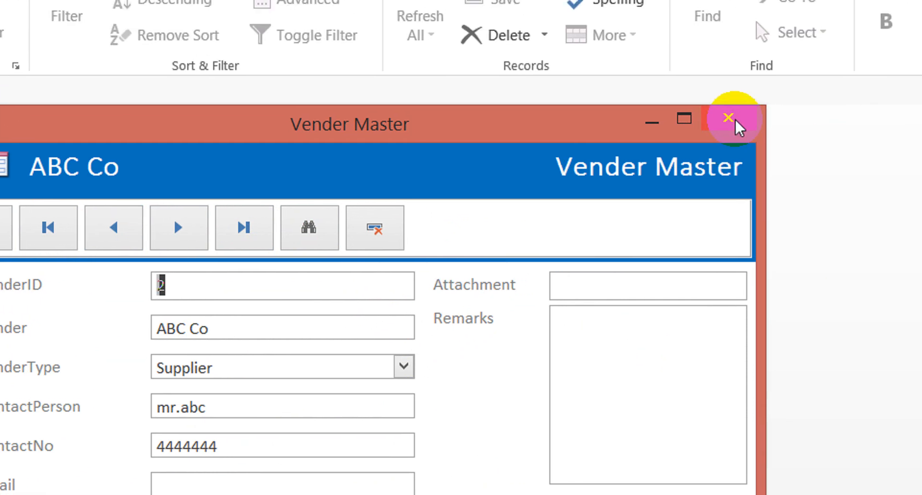
click(735, 120)
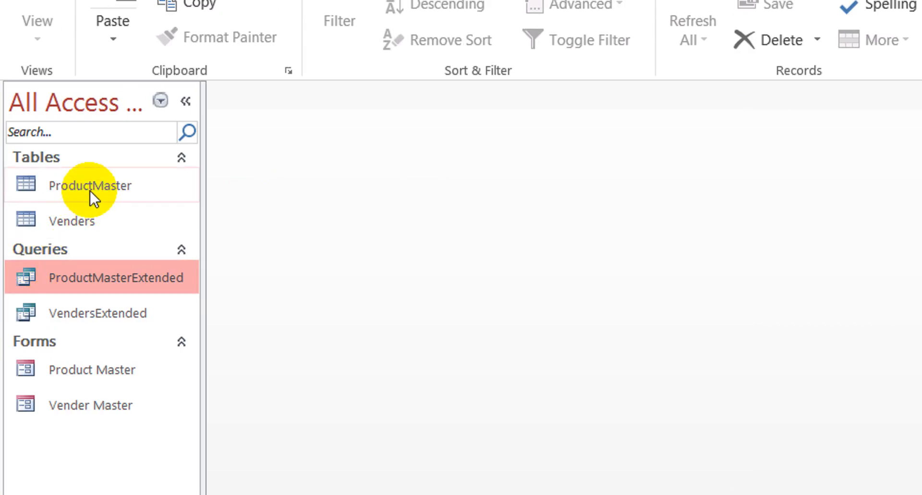
Open the Venders table in Design View and add a field named Status below Attachment.
click(79, 224)
right_click(80, 223)
click(200, 266)
click(355, 339)
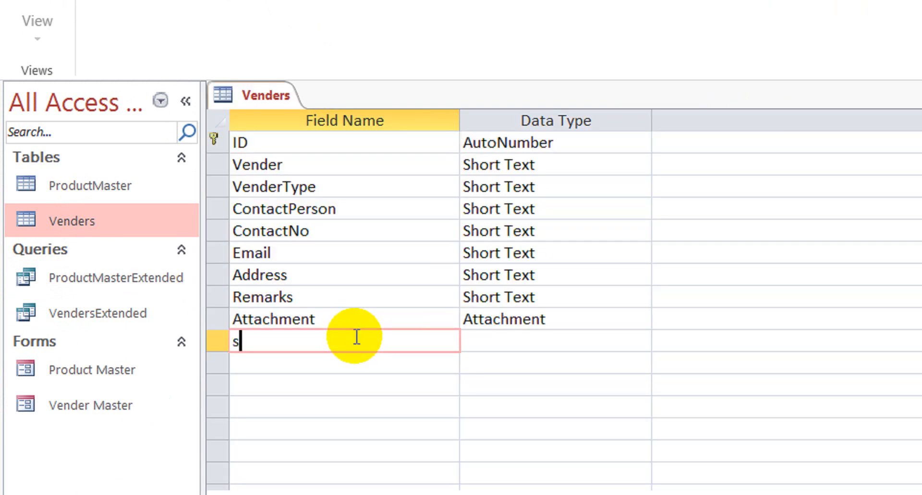
text(SS)
text(tatu)
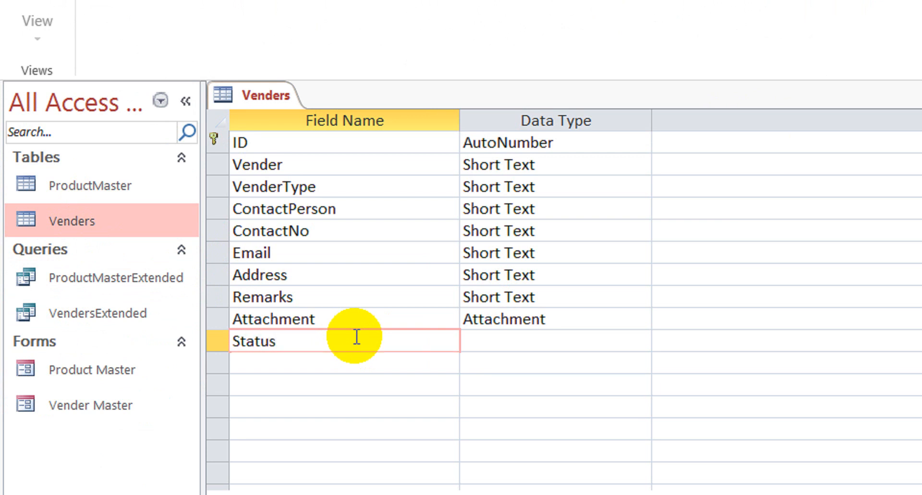
key(Down)
key(Up)
key(Tab)
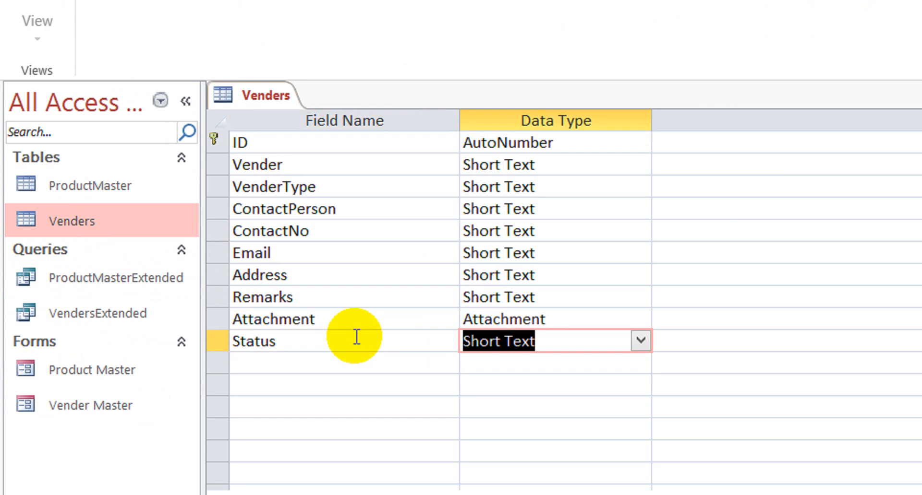
Start the Lookup Wizard for Status with self-entered values and list Active and In Active in one column.
text(lookup Wizard...)
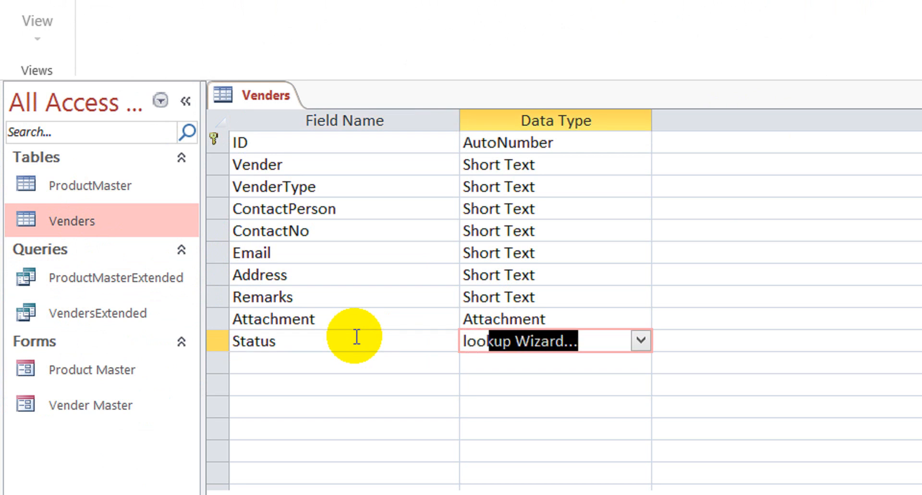
key(Return)
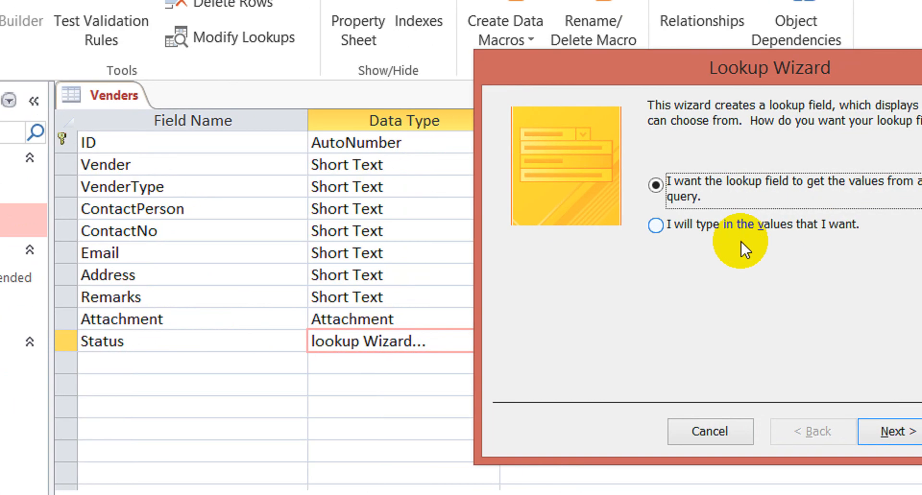
click(740, 223)
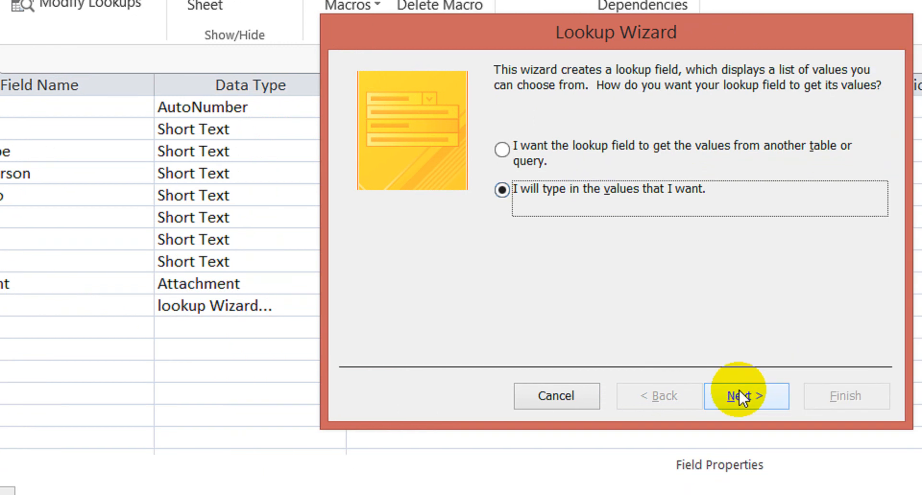
click(840, 432)
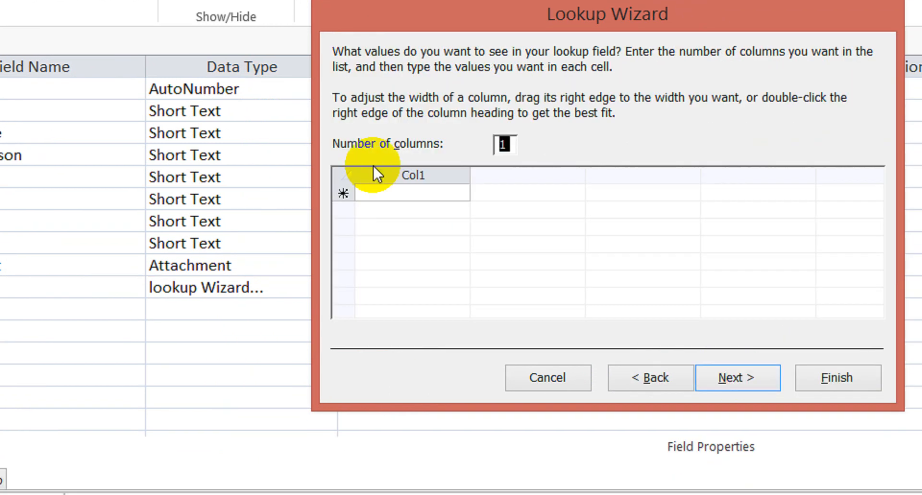
click(408, 191)
text(Active)
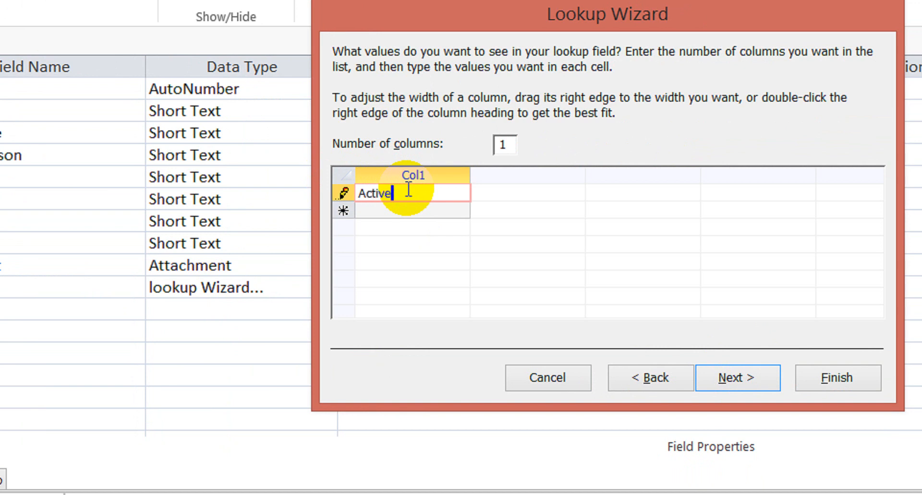
key(Return)
text(In Acti)
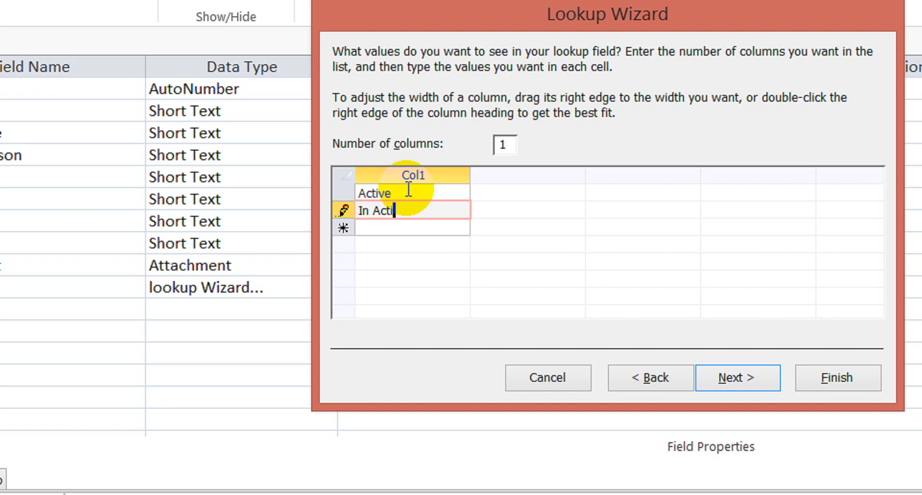
key(Return)
Limit the Status lookup entries to the list, keep the label Status and finish the wizard.
click(744, 382)
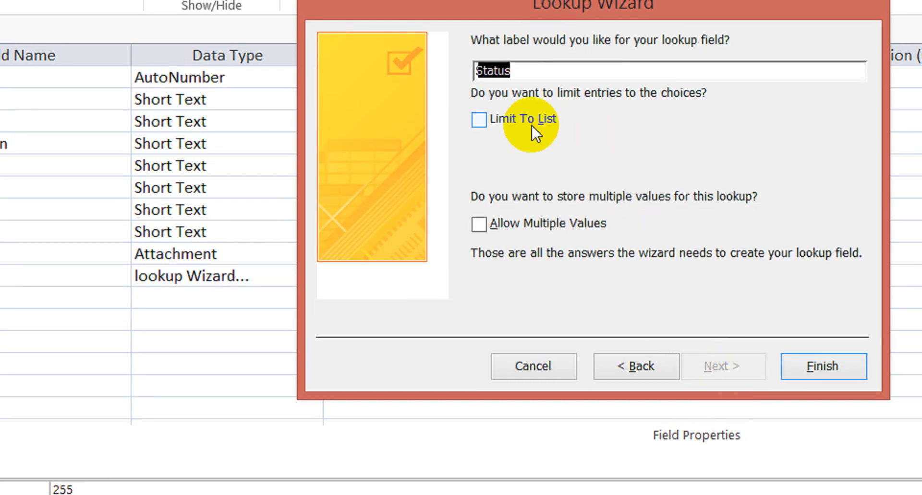
click(524, 128)
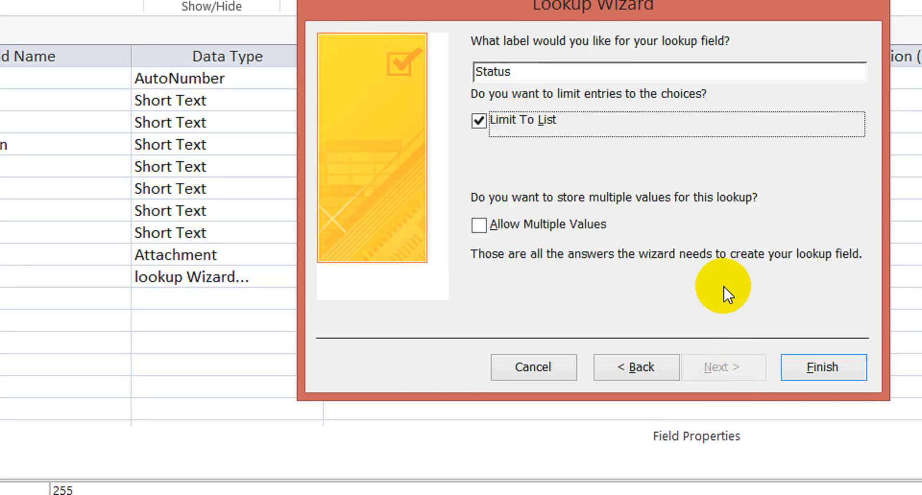
click(806, 361)
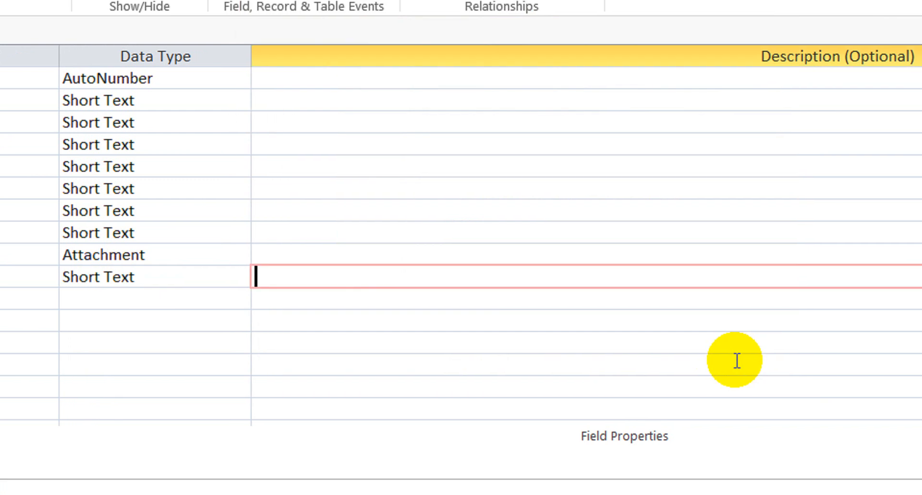
click(179, 271)
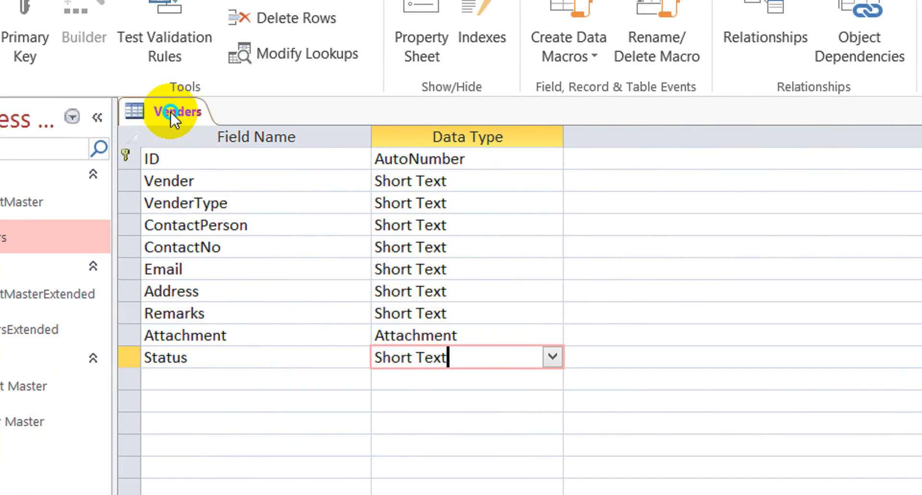
Close the Venders table and open the Vender Master form in Design View.
right_click(131, 92)
click(182, 129)
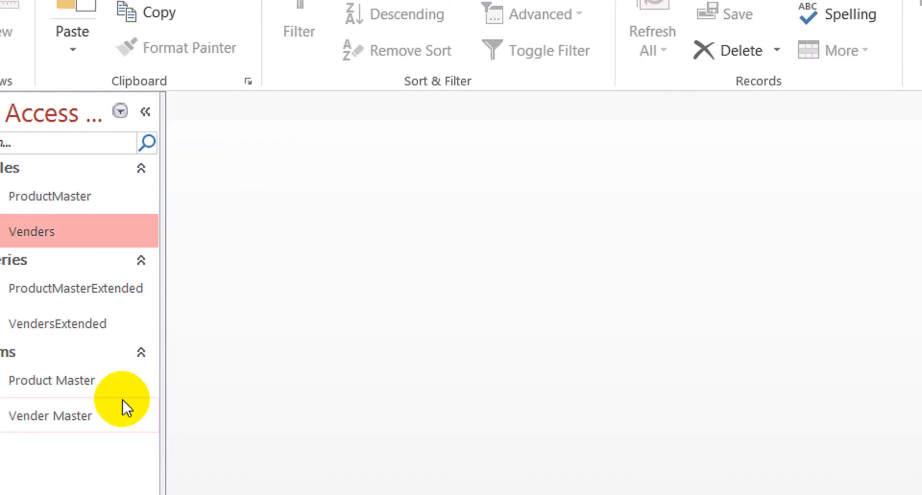
click(39, 428)
right_click(39, 426)
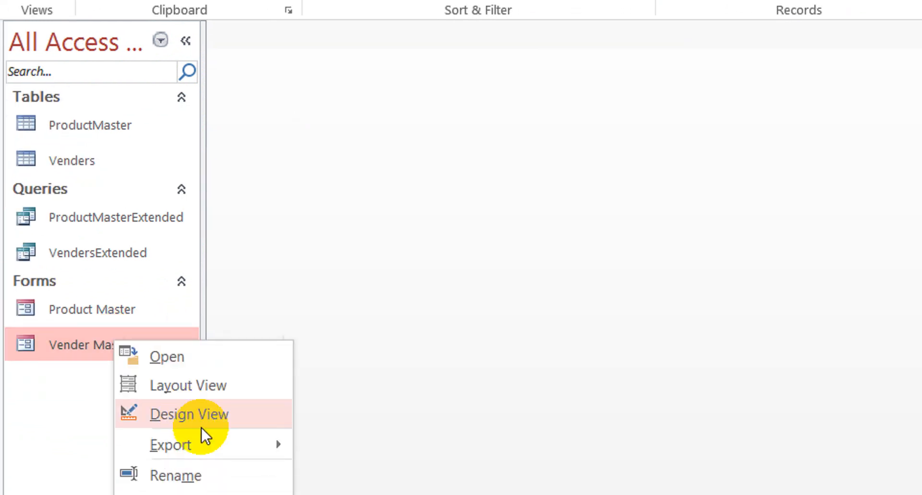
click(212, 446)
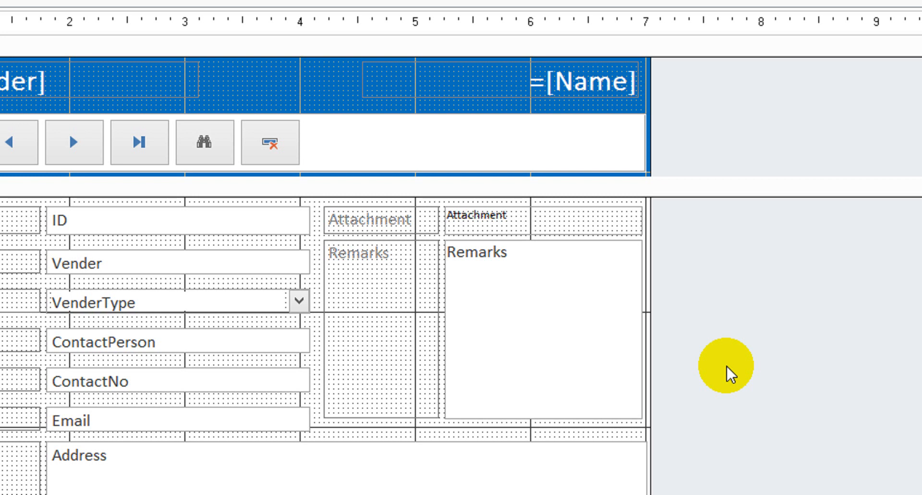
Reduce the height of the Remarks box to free space beneath it in the detail section.
click(539, 380)
key(shift+Up)
key(shift+Up)
key(shift+Up)
key(shift+Up)
key(shift+Up)
key(shift+Up)
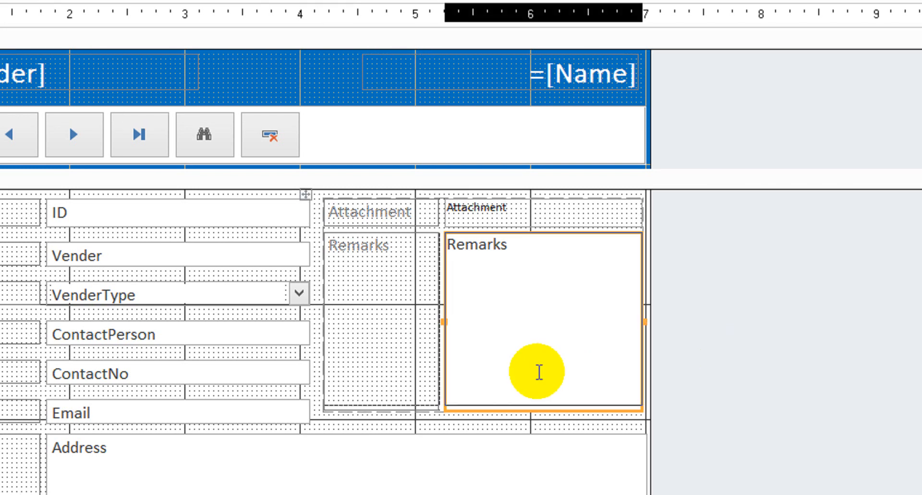
key(shift+Up)
key(shift+Up)
key(shift+Up)
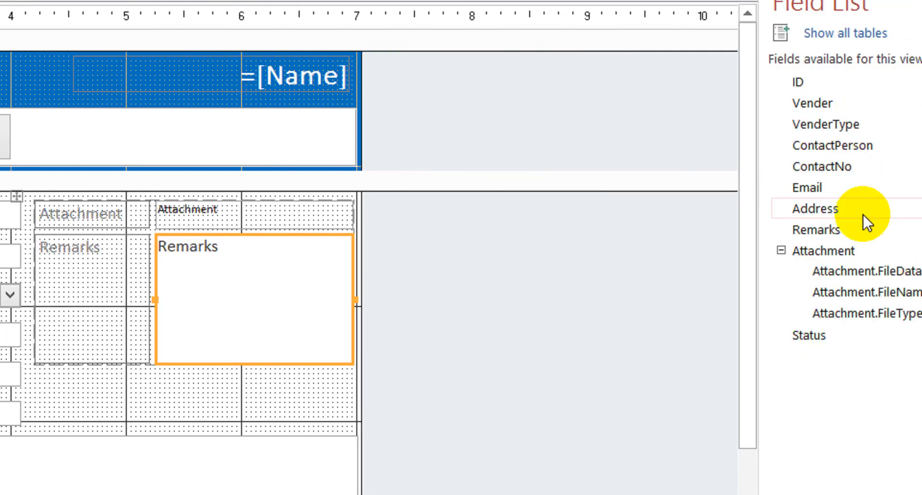
Add the Status field below Remarks and heighten the Remarks row until Status lines up with the Email row.
drag(765, 335, 4, 371)
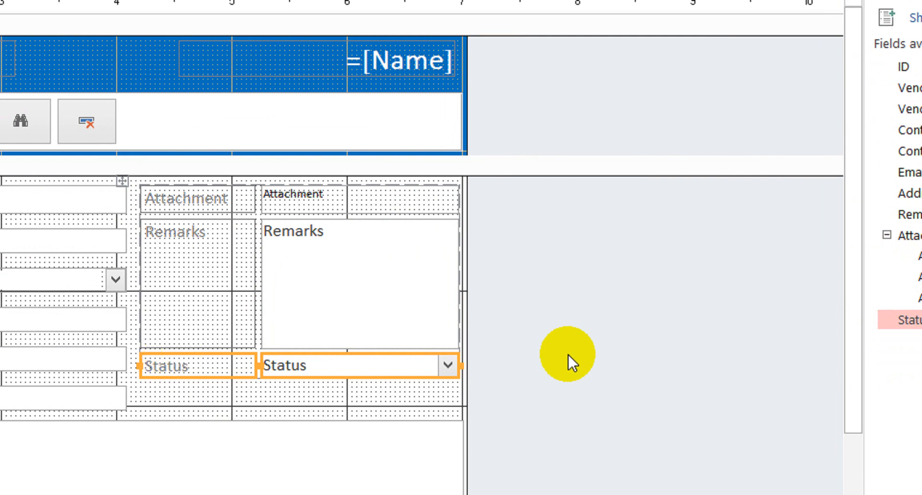
click(569, 355)
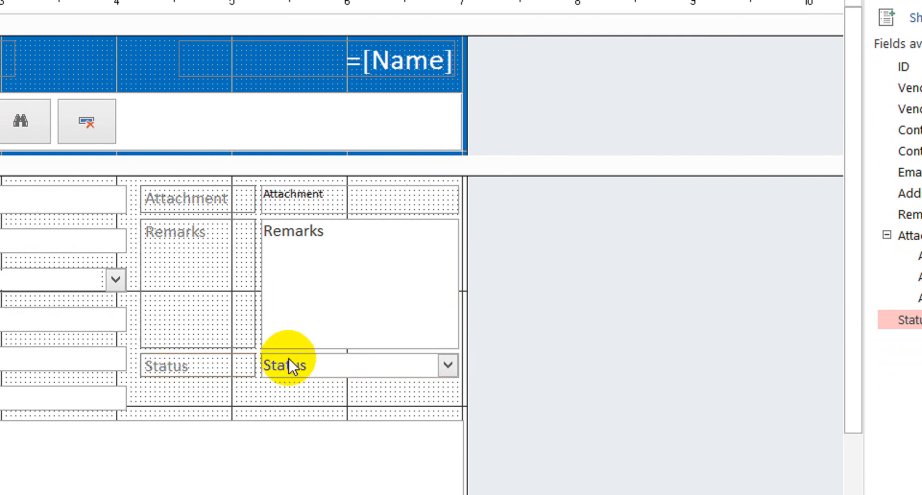
click(211, 315)
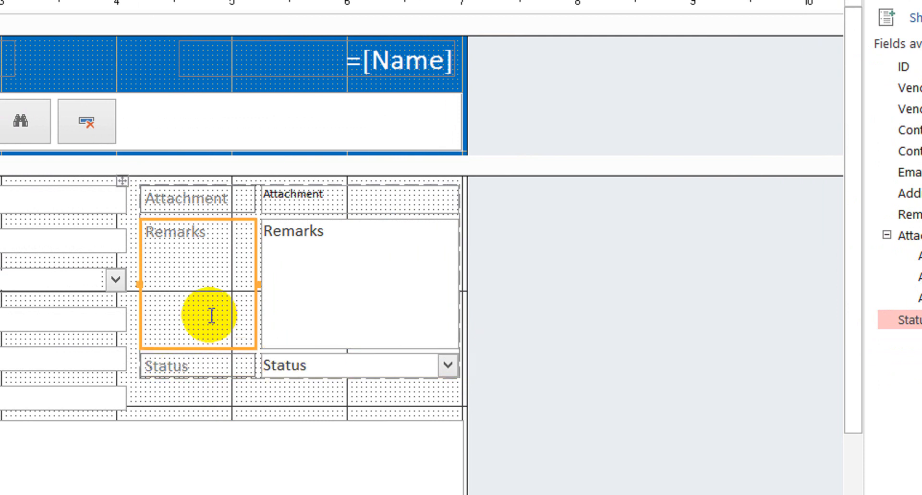
key(shift+Down)
key(shift+Down)
key(shift+Down)
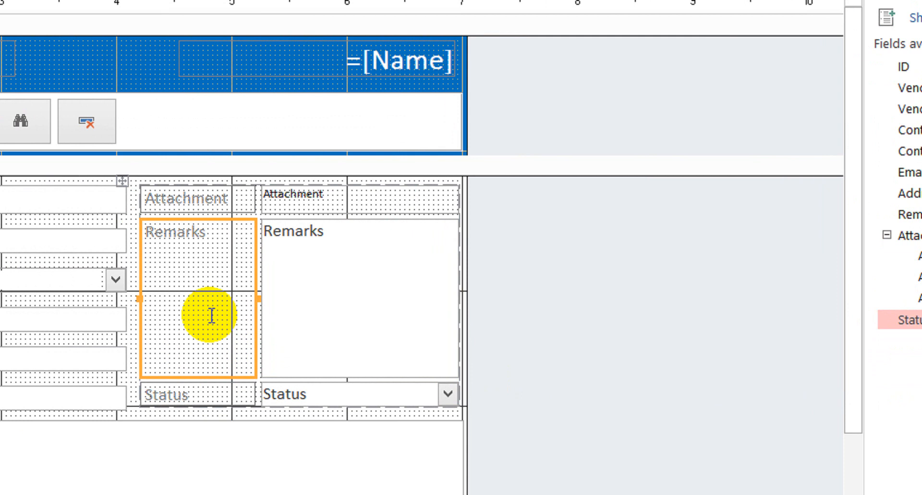
click(637, 292)
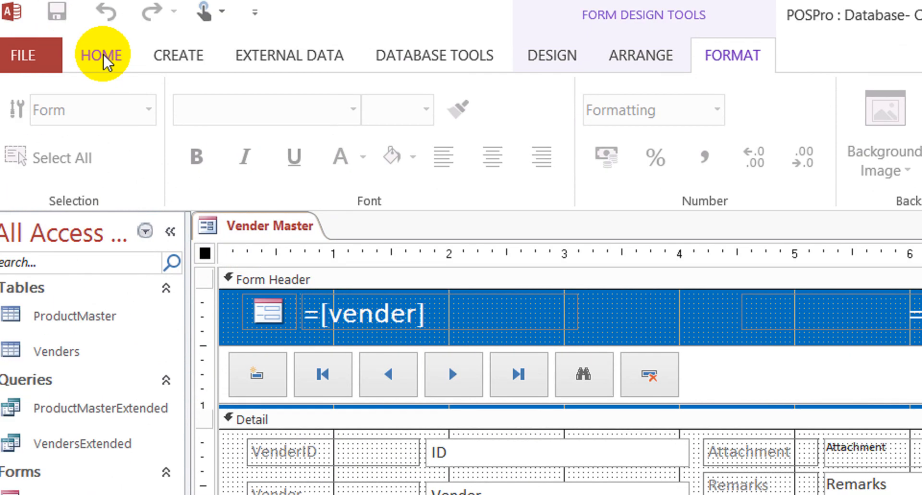
Switch the Vender Master form to Form View and set the WalkIn record's Status to Active.
click(102, 55)
click(44, 120)
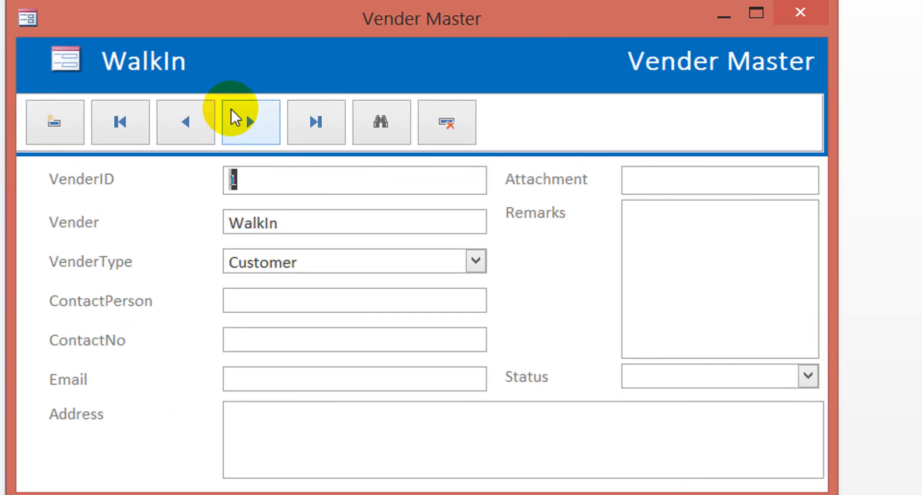
click(411, 125)
click(186, 132)
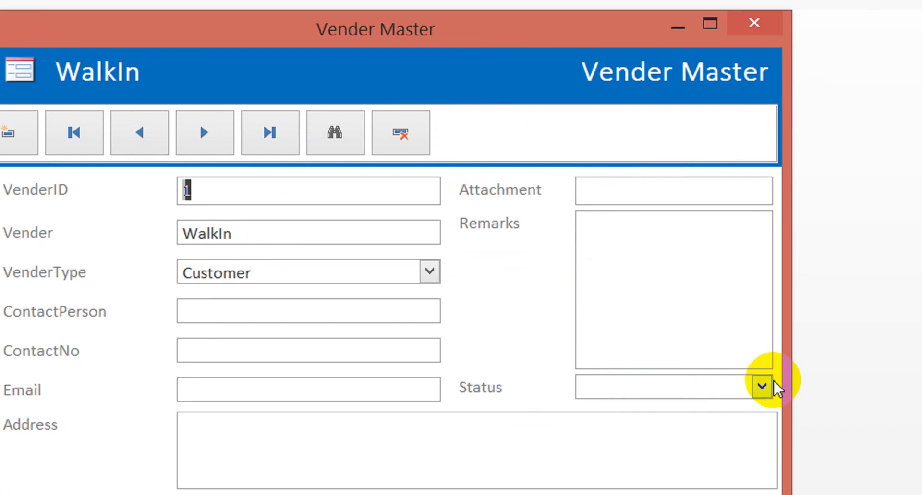
click(820, 388)
click(671, 401)
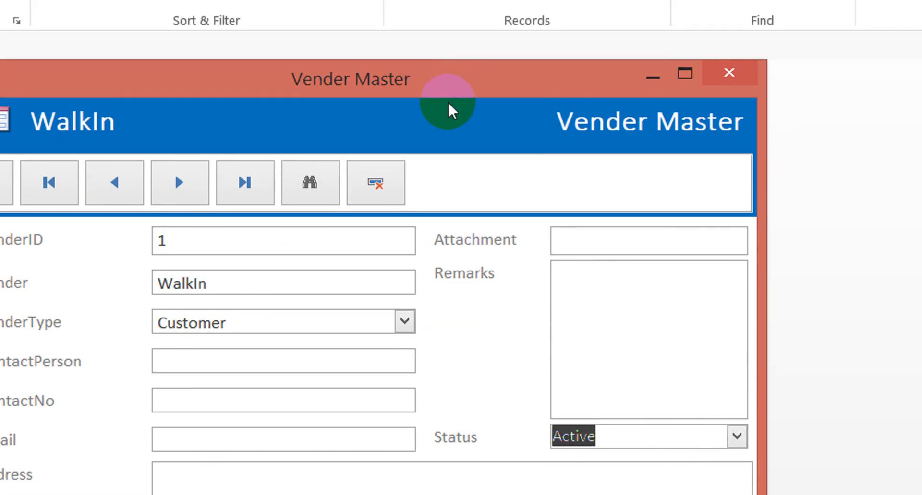
Return the Vender Master form to Design View and close it.
right_click(438, 28)
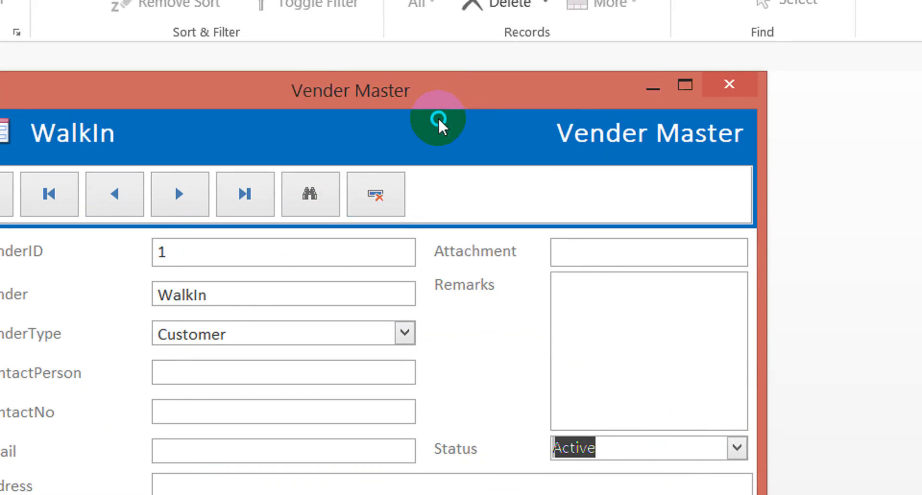
click(500, 189)
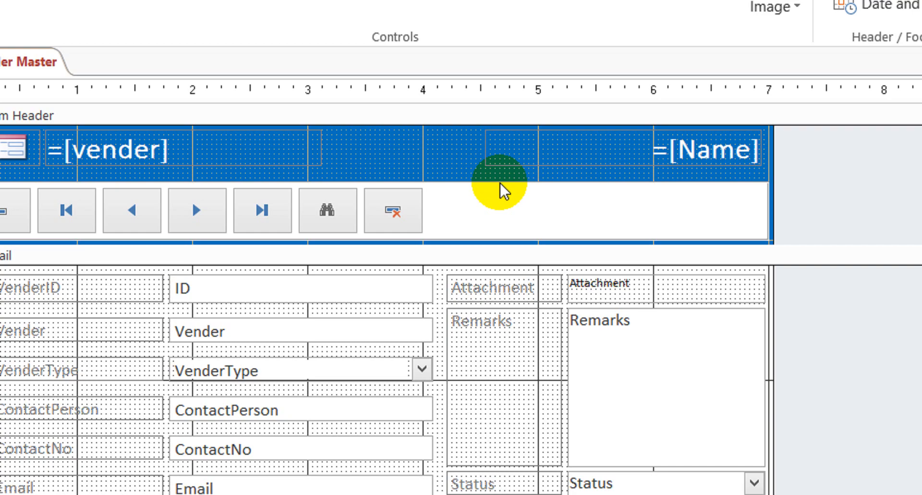
click(71, 183)
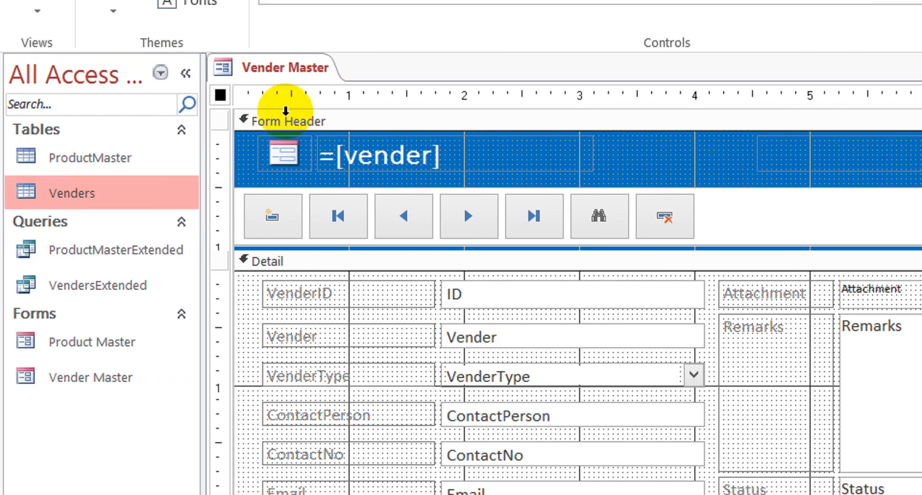
right_click(300, 104)
click(320, 143)
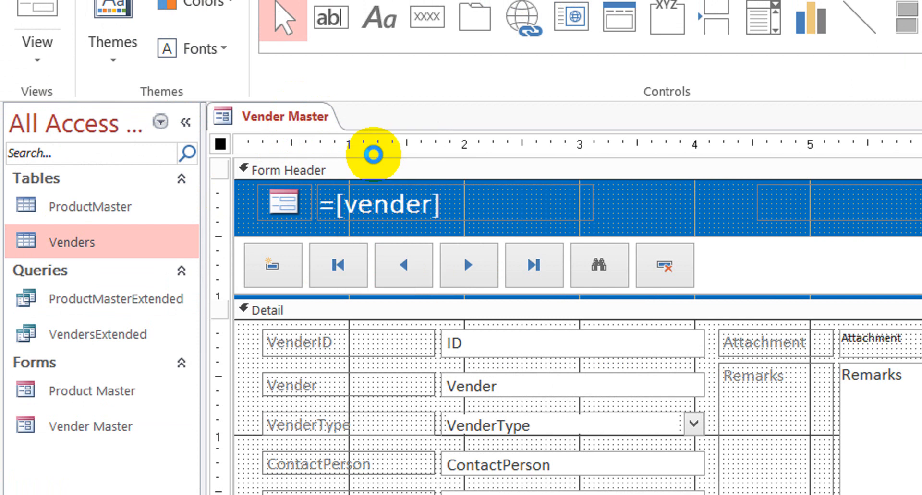
Open the Venders table in Design View, set the Status field's default value to Active and close the table.
right_click(103, 241)
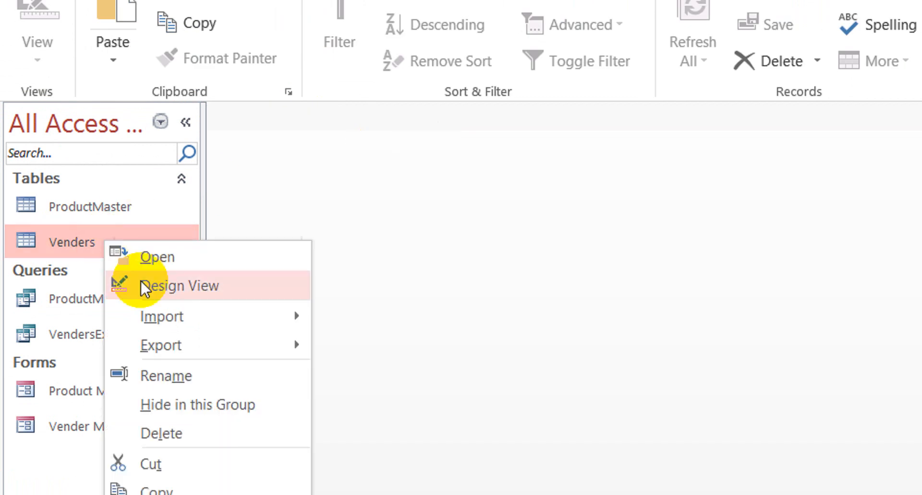
click(174, 287)
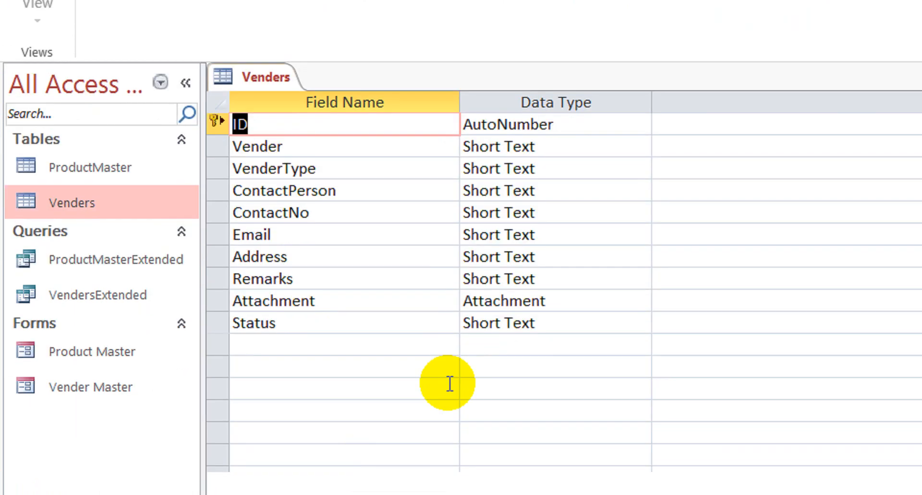
click(556, 323)
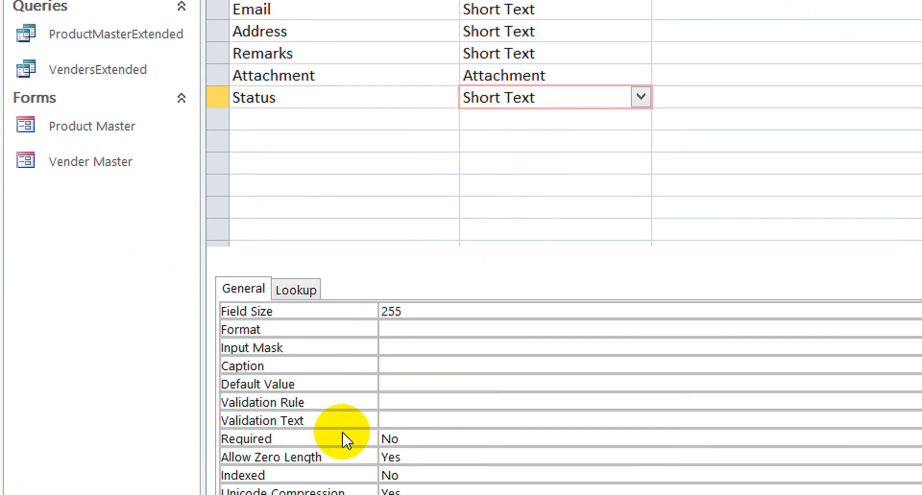
click(416, 368)
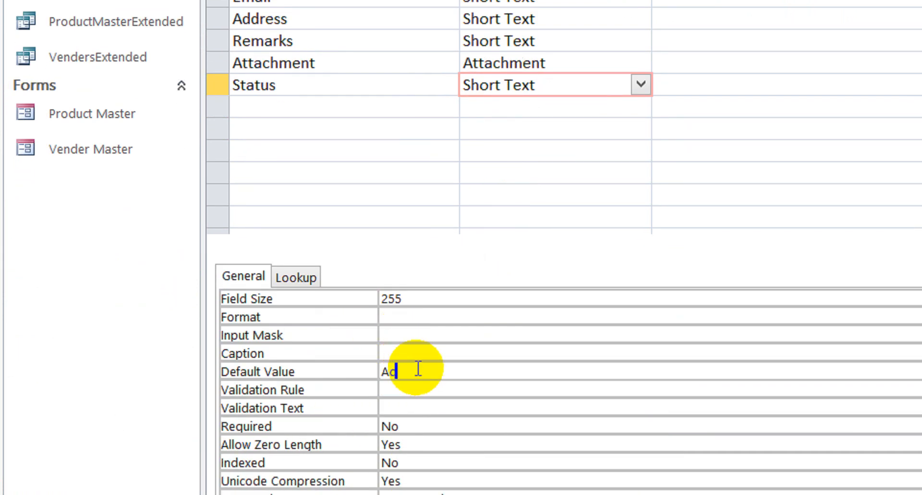
key(Return)
key(Up)
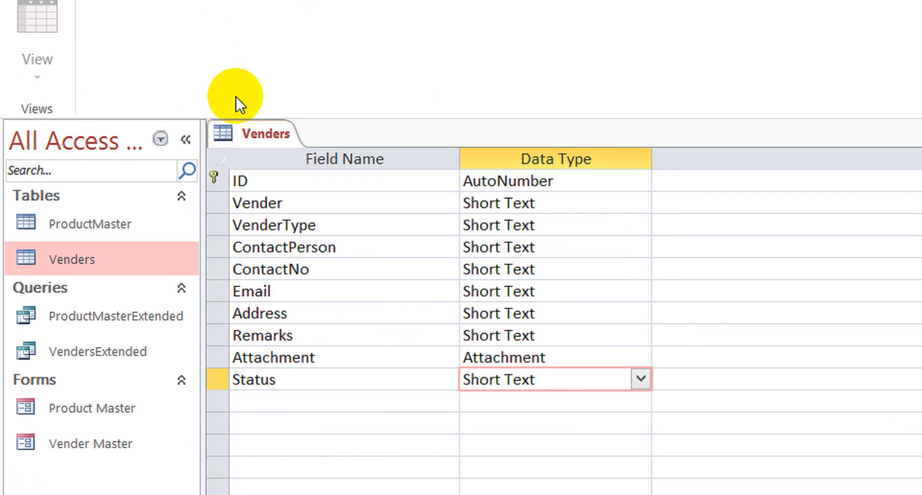
right_click(260, 136)
click(322, 175)
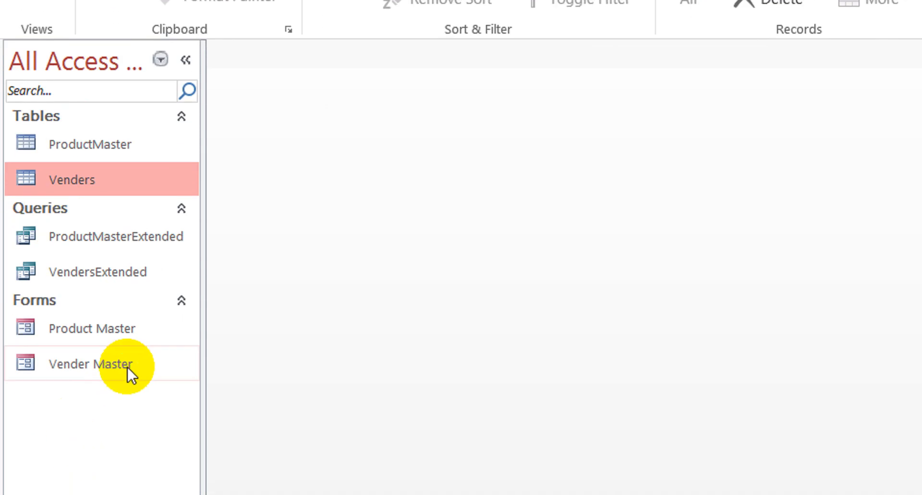
Open the Vender Master form, check the default Status on a new blank record and close the form.
click(126, 330)
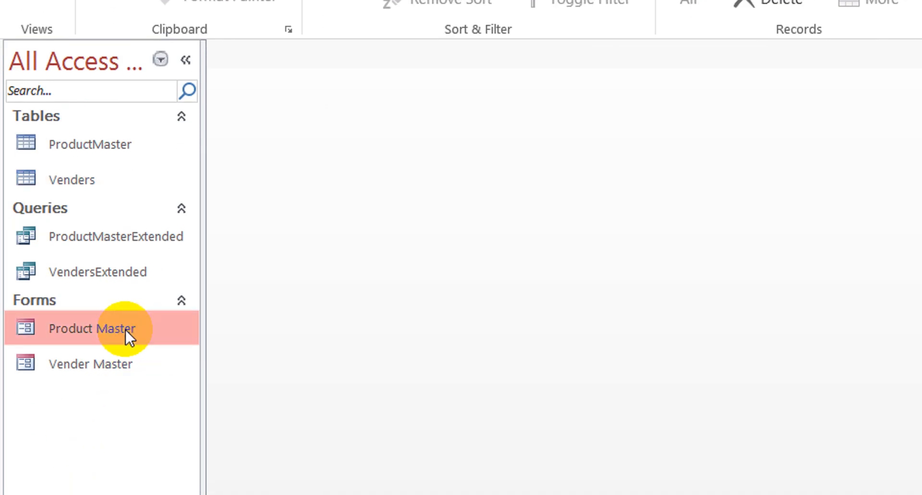
click(97, 364)
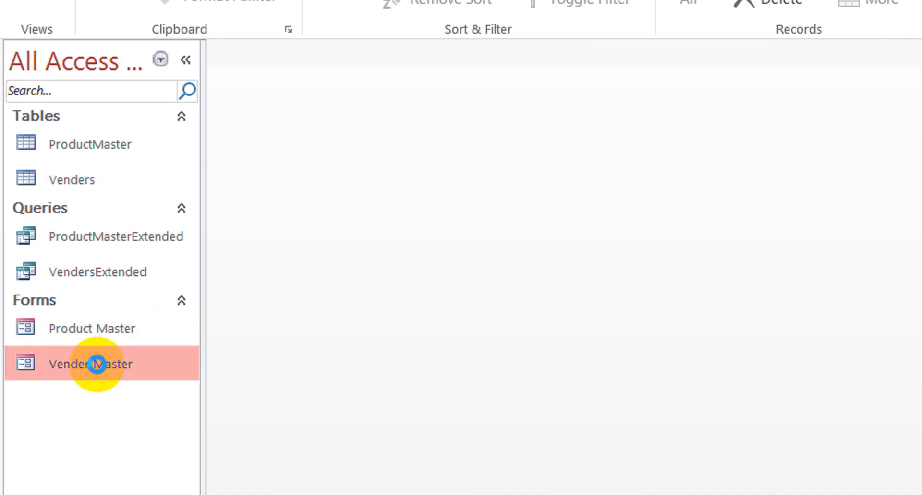
click(569, 107)
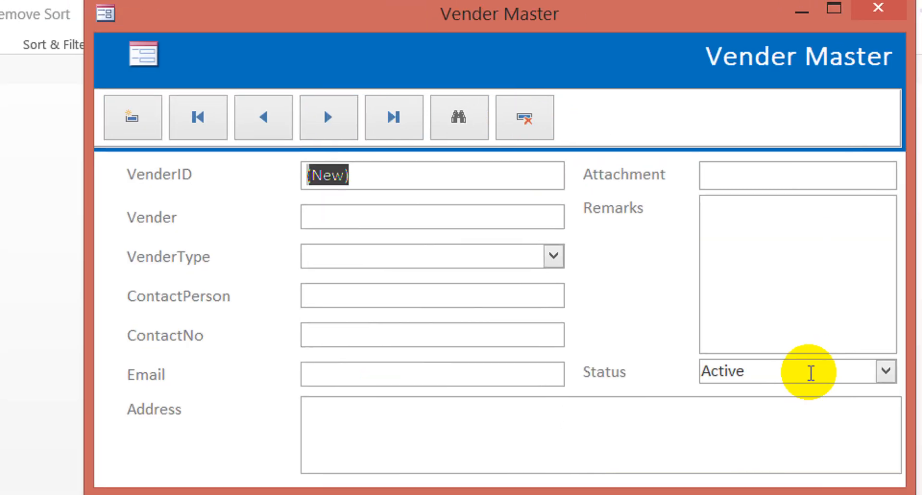
click(811, 373)
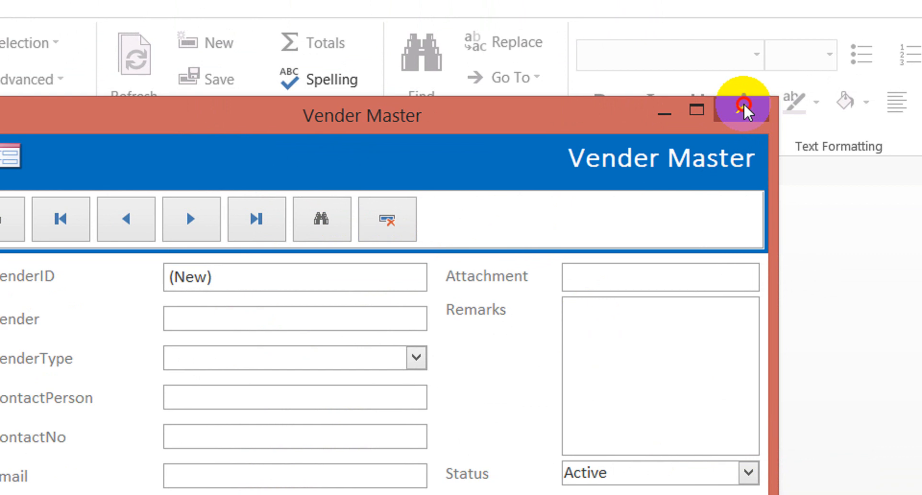
click(830, 19)
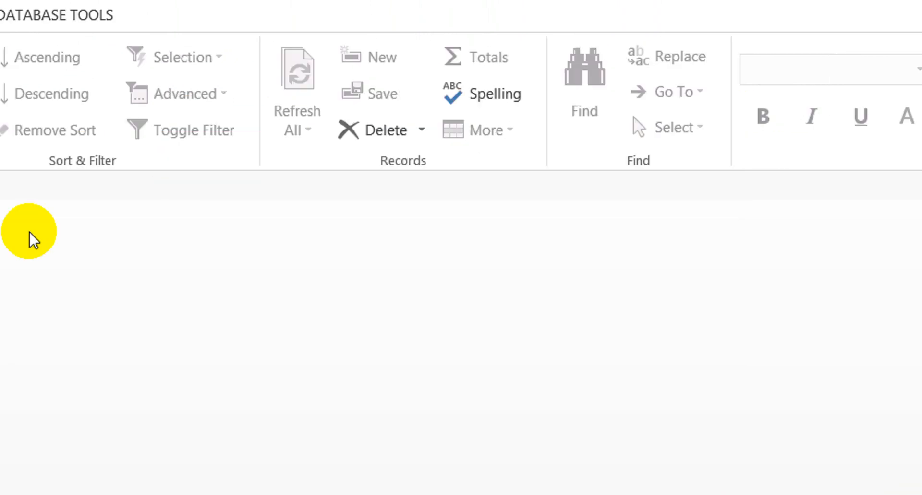